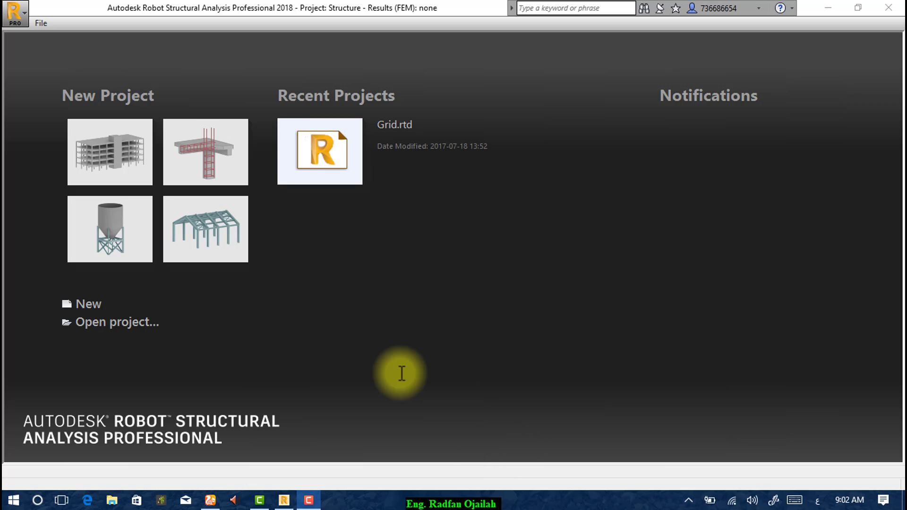
Start a new Building Design project from the Robot start page.
{"action": "left_click", "coordinate": [143, 155]}
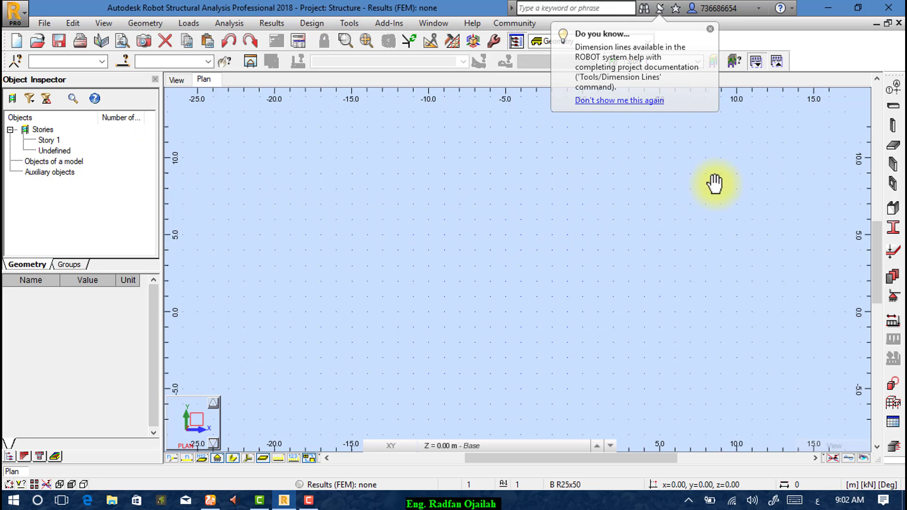
Define X axes 1–4 as three repeats at 5 m spacing.
{"action": "left_click", "coordinate": [893, 90]}
{"action": "left_click", "coordinate": [547, 185]}
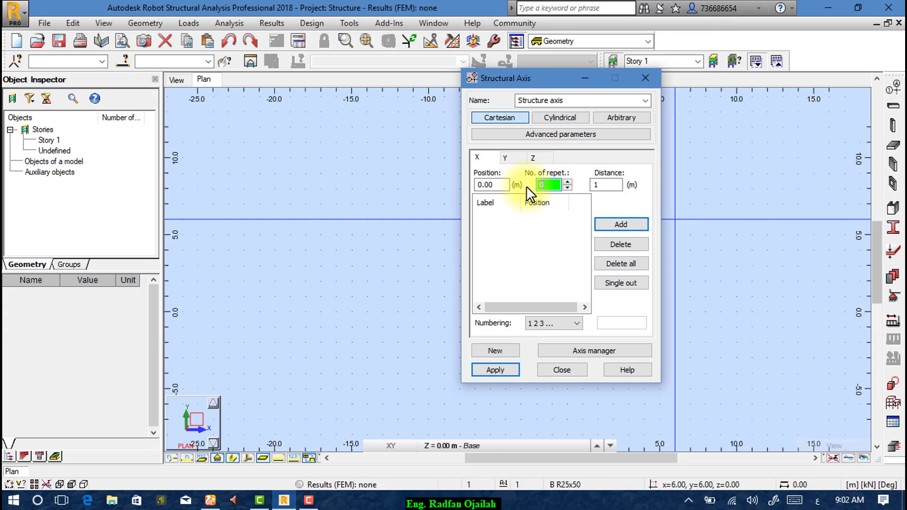
{"action": "left_click", "coordinate": [606, 185]}
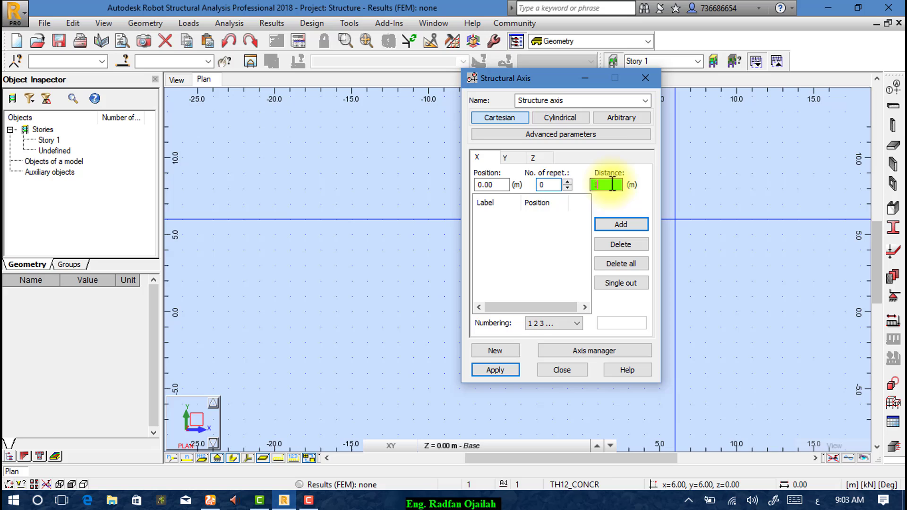
{"action": "left_click", "coordinate": [548, 185]}
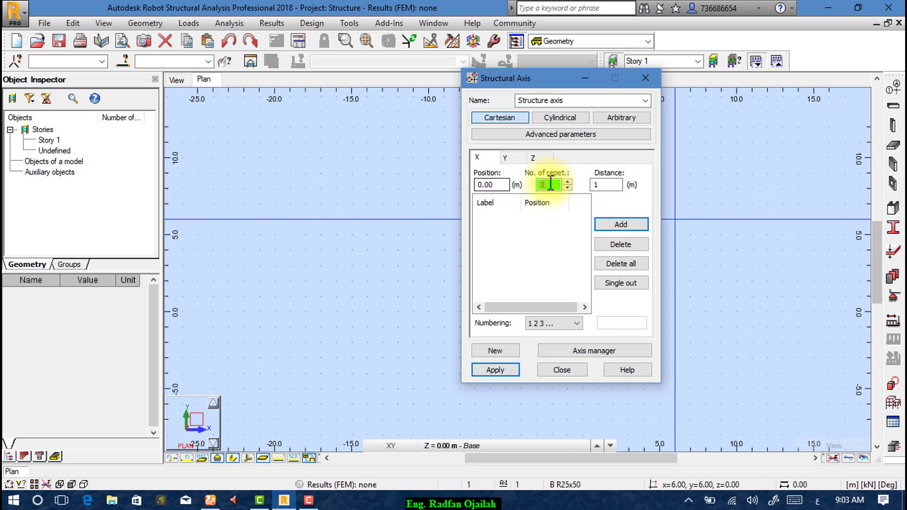
{"action": "left_click", "coordinate": [605, 185]}
{"action": "type", "text": "5"}
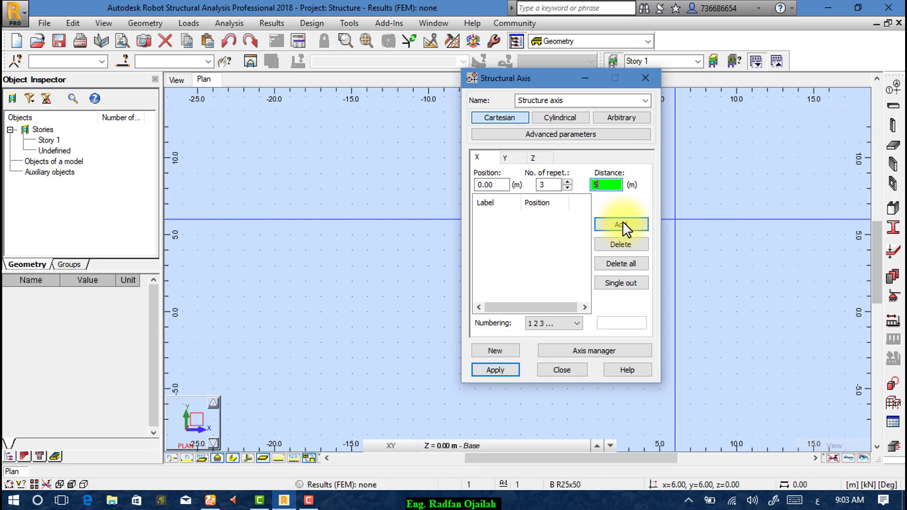
{"action": "left_click", "coordinate": [601, 225]}
Add Y axes A–C as two repeats at 5 m spacing, labelled with letters.
{"action": "left_click", "coordinate": [504, 157]}
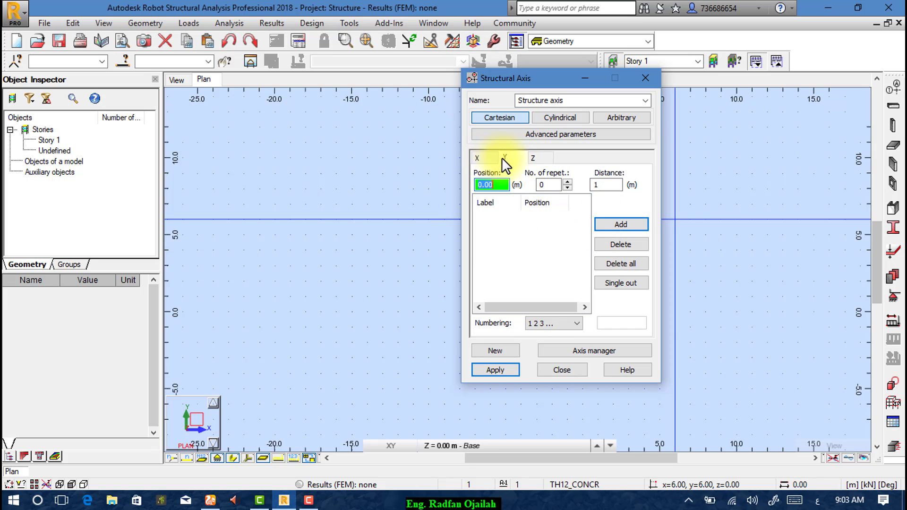
{"action": "left_click", "coordinate": [547, 185]}
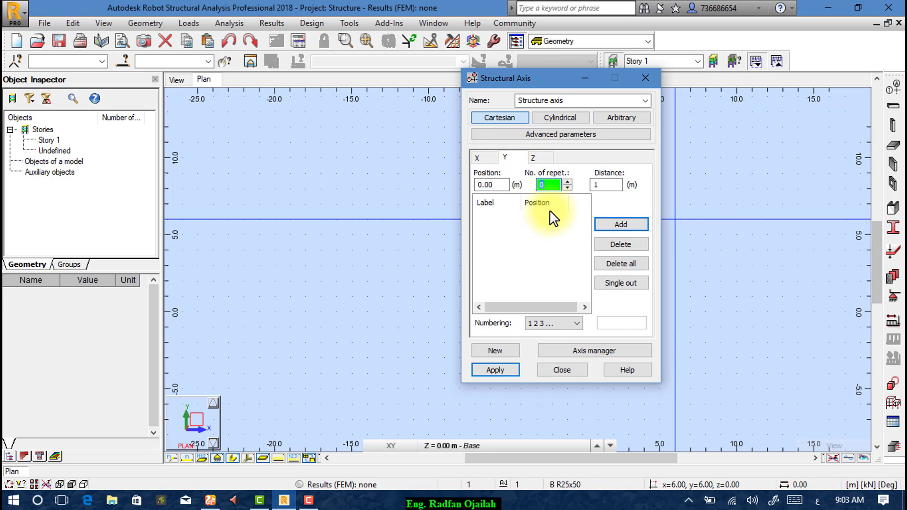
{"action": "type", "text": "2"}
{"action": "left_click", "coordinate": [607, 185]}
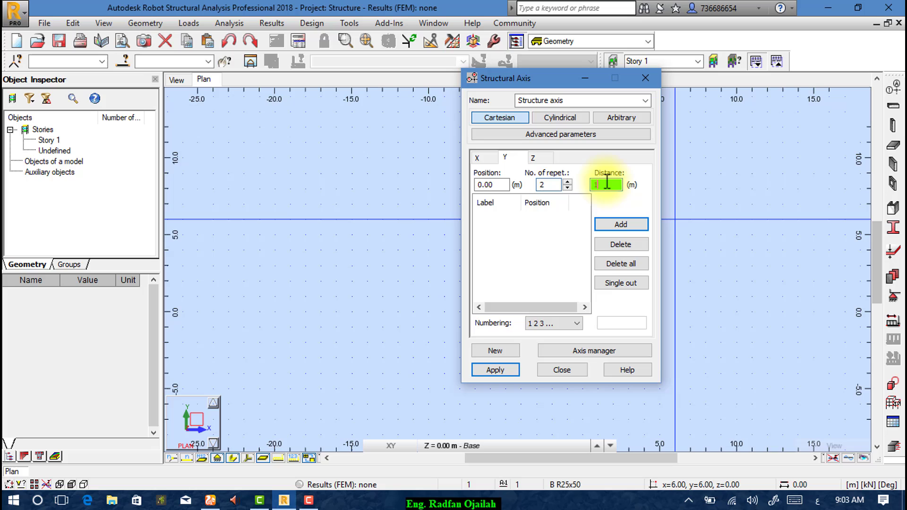
{"action": "type", "text": "5"}
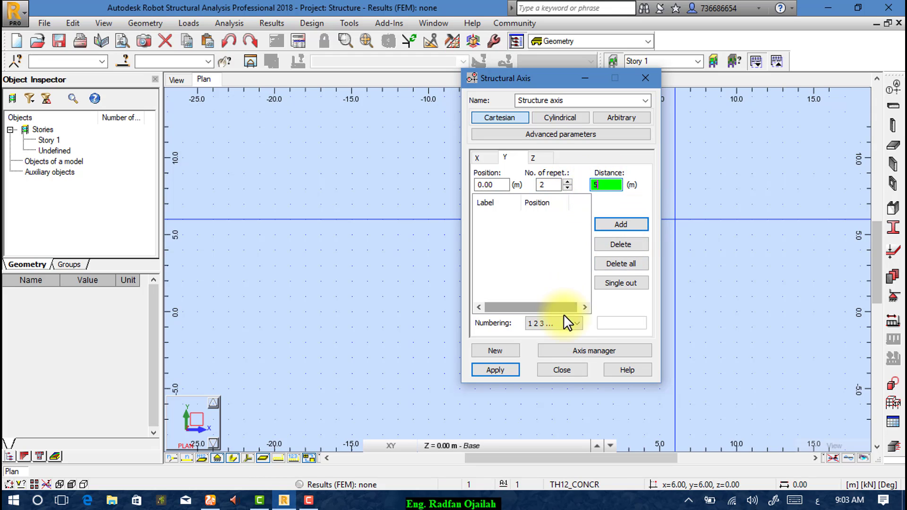
{"action": "left_click", "coordinate": [561, 324]}
{"action": "left_click", "coordinate": [551, 343]}
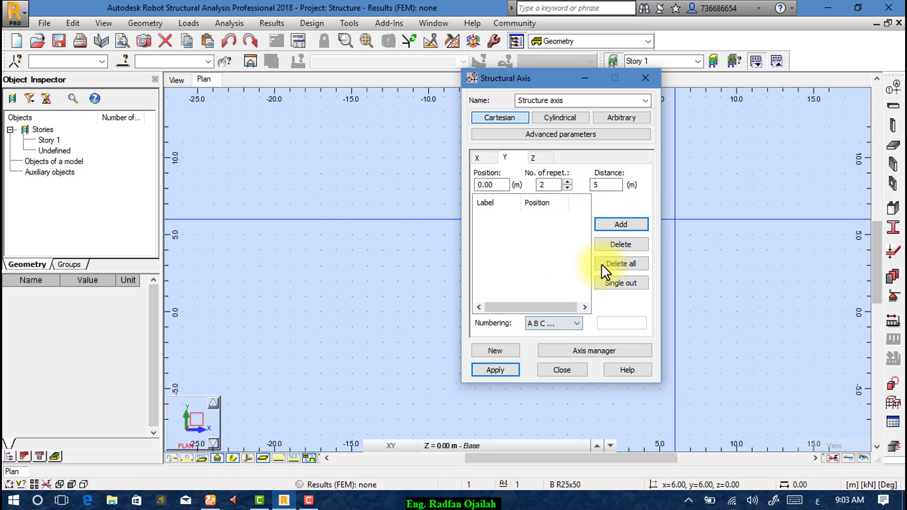
{"action": "left_click", "coordinate": [617, 226]}
Add Z levels without stories, three repeats at 4 m labelled by value, and apply the grid.
{"action": "left_click", "coordinate": [533, 157]}
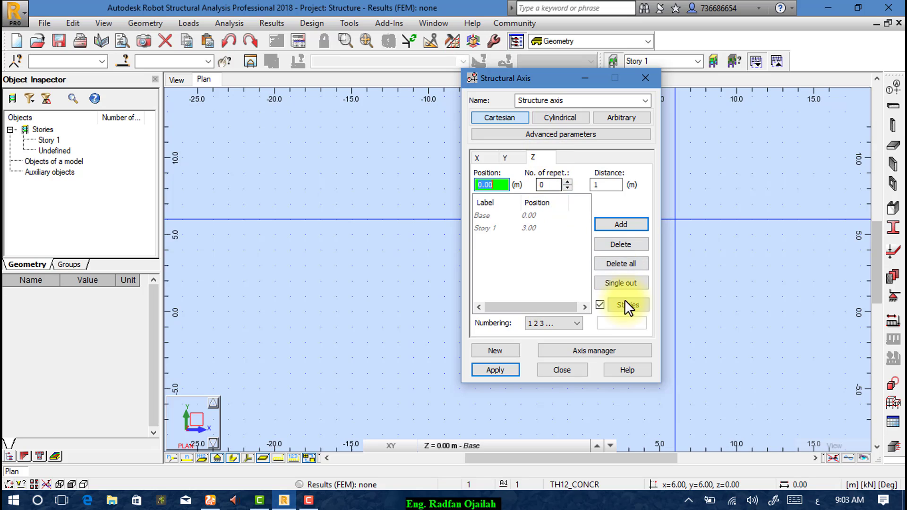
{"action": "left_click", "coordinate": [599, 304]}
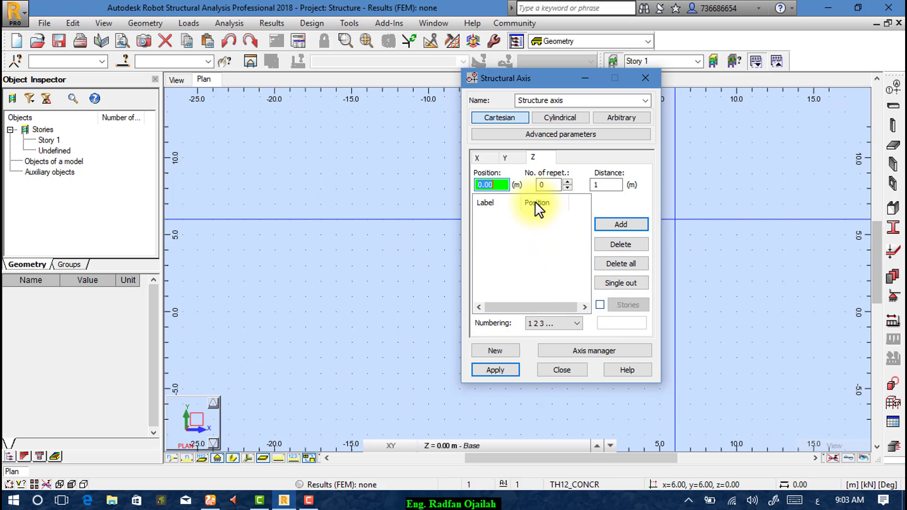
{"action": "key", "text": "Tab"}
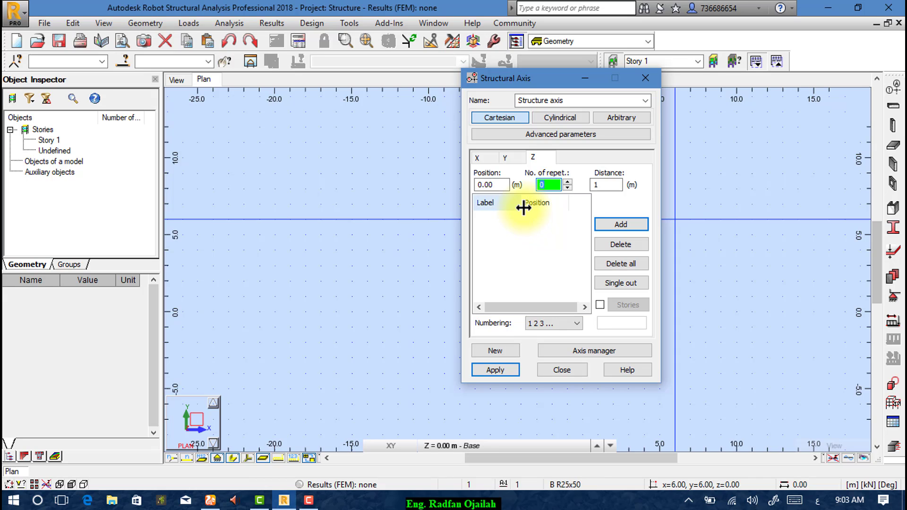
{"action": "type", "text": "3"}
{"action": "key", "text": "Tab"}
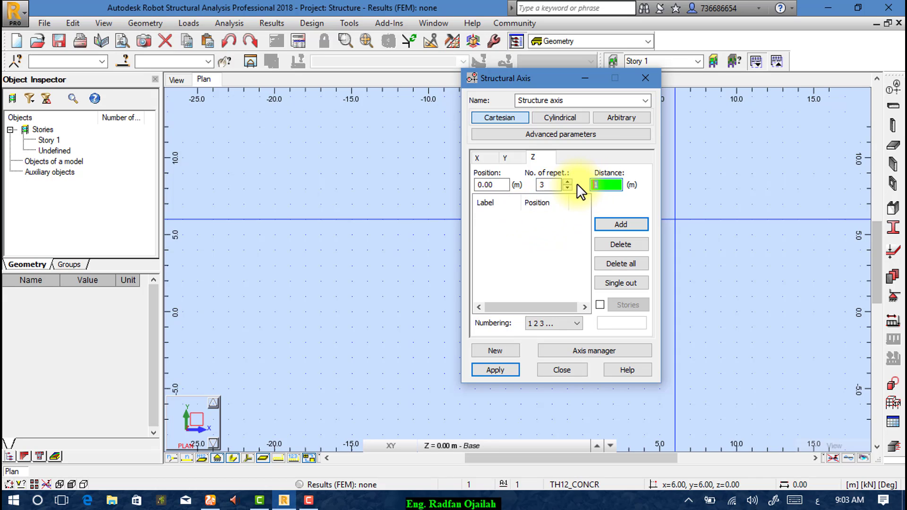
{"action": "type", "text": "4"}
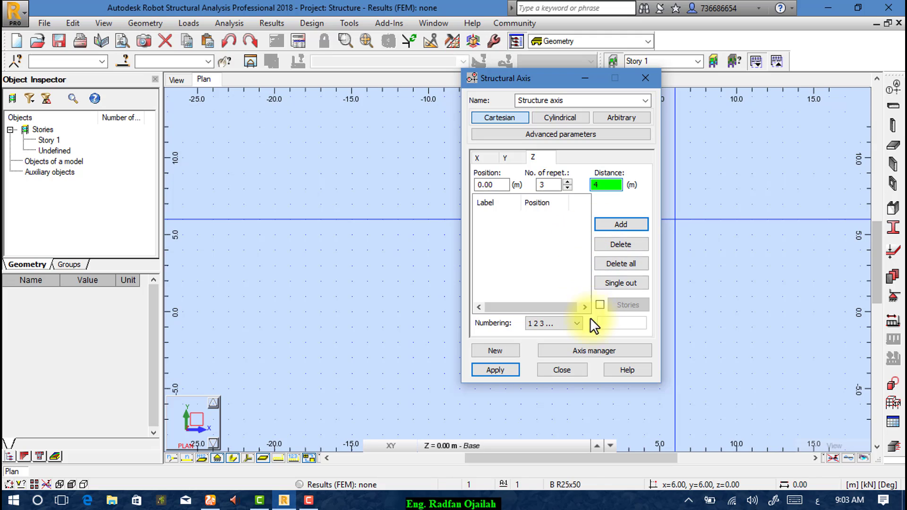
{"action": "left_click", "coordinate": [576, 323]}
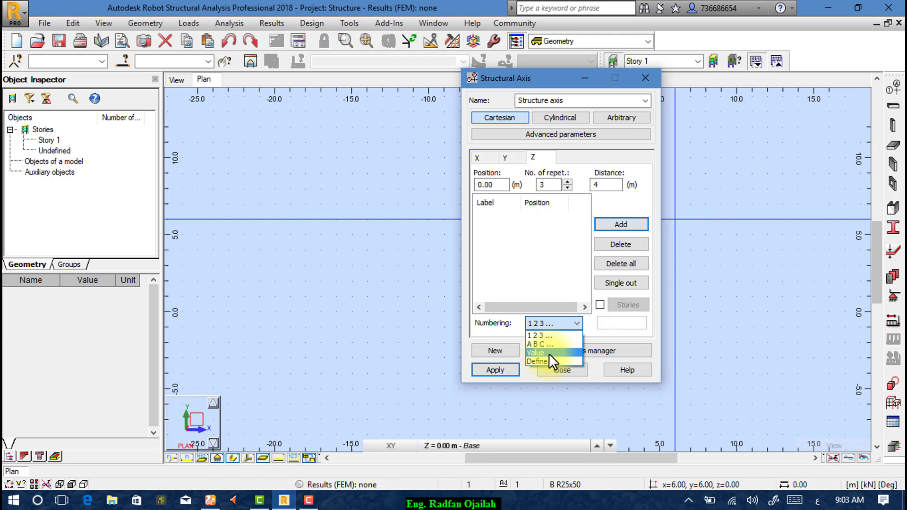
{"action": "left_click", "coordinate": [550, 354]}
{"action": "left_click", "coordinate": [621, 224]}
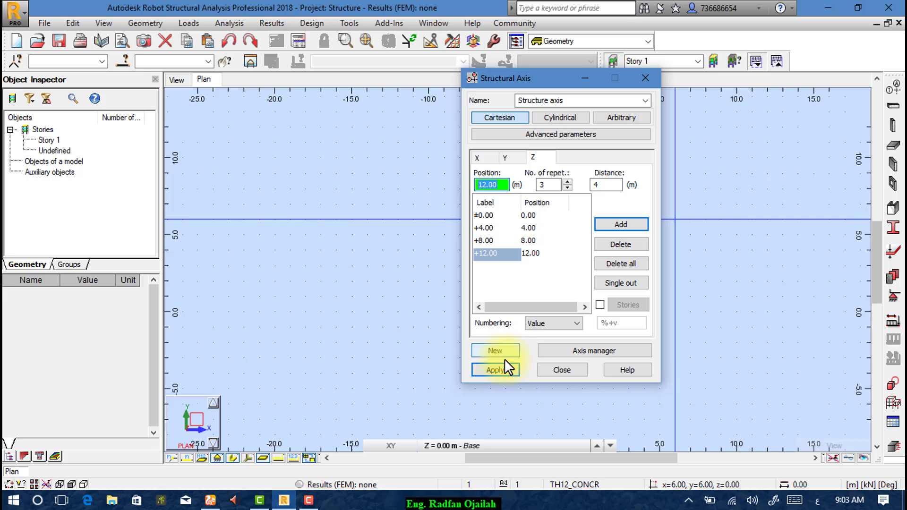
{"action": "left_click", "coordinate": [495, 369]}
{"action": "left_click", "coordinate": [562, 370]}
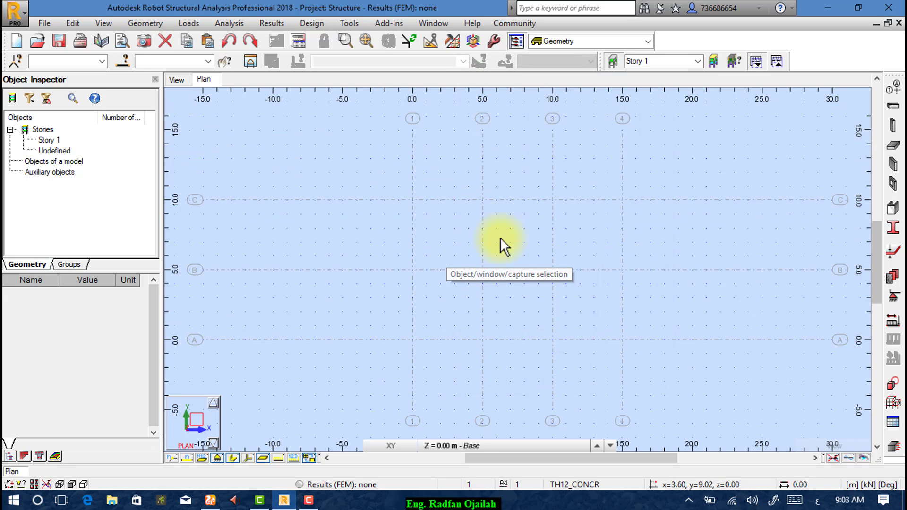
{"action": "left_click", "coordinate": [176, 79]}
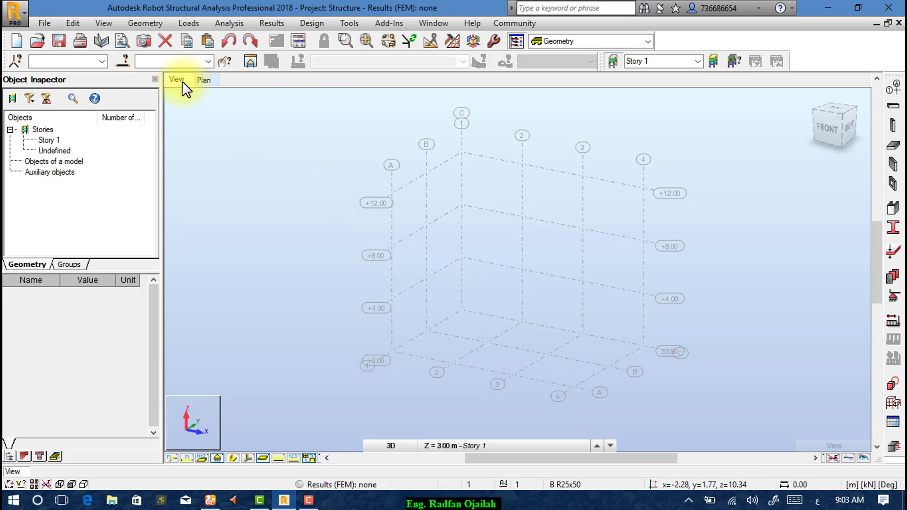
{"action": "left_click", "coordinate": [204, 79]}
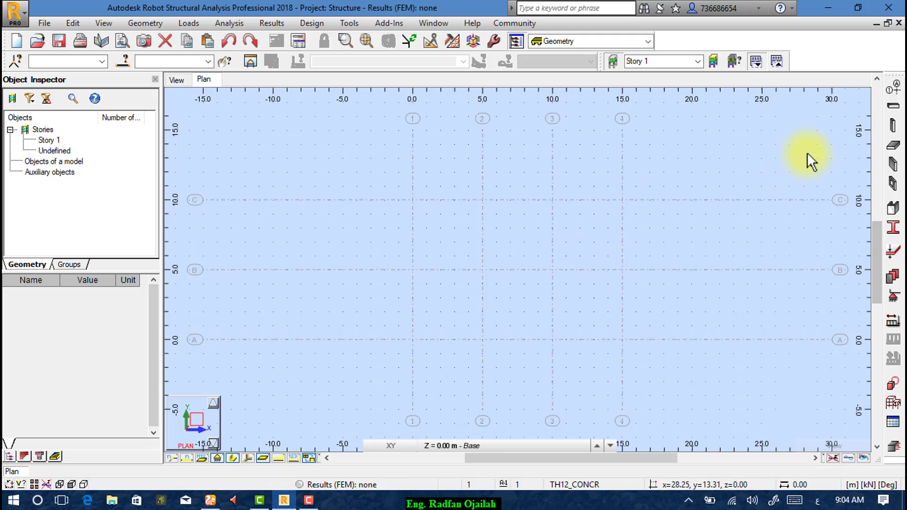
Set the Column tool's section type to RC column and begin a new column section.
{"action": "left_click", "coordinate": [891, 130]}
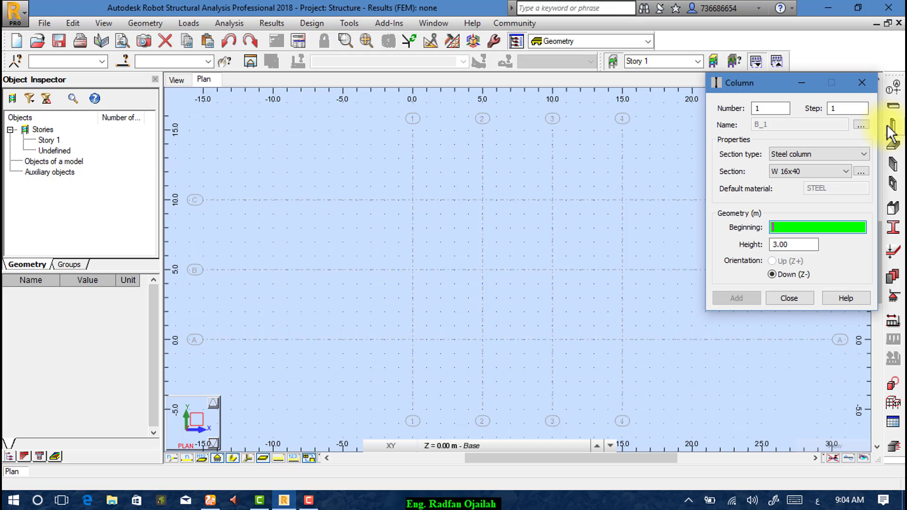
{"action": "left_click", "coordinate": [792, 153]}
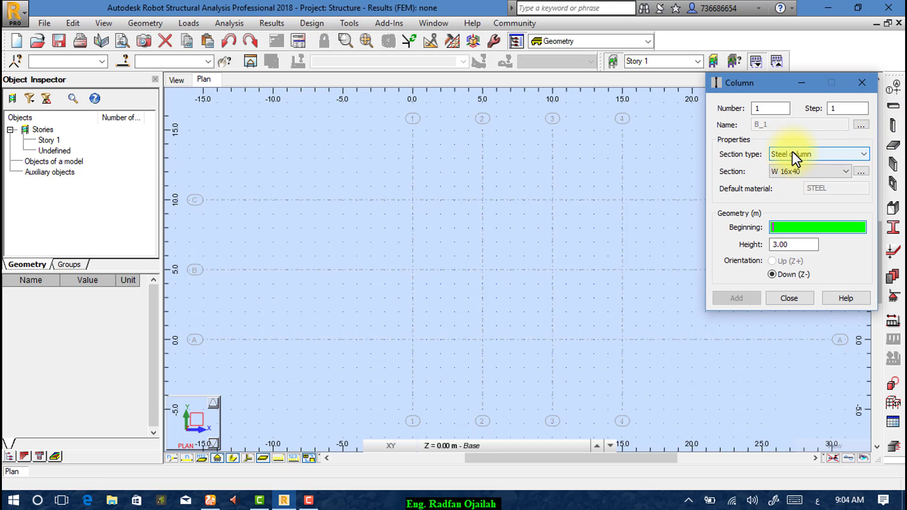
{"action": "left_click", "coordinate": [792, 153]}
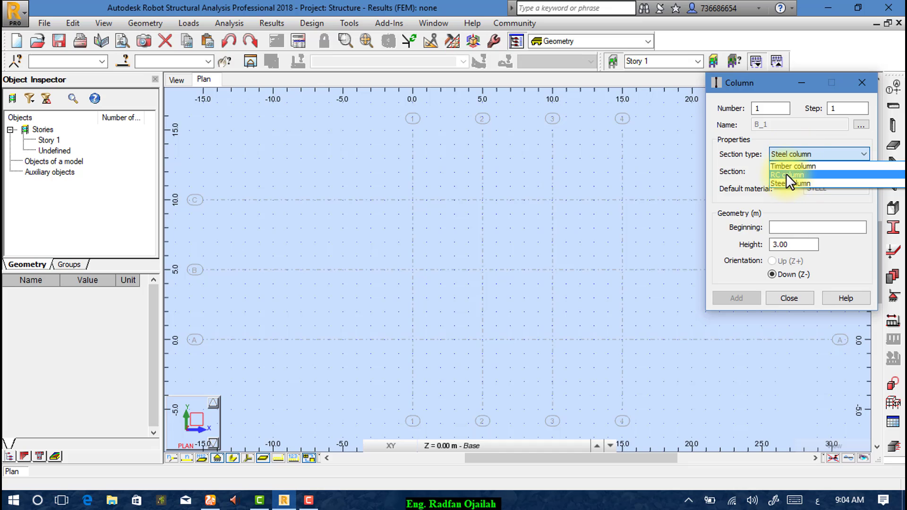
{"action": "left_click", "coordinate": [786, 174]}
{"action": "left_click", "coordinate": [861, 171]}
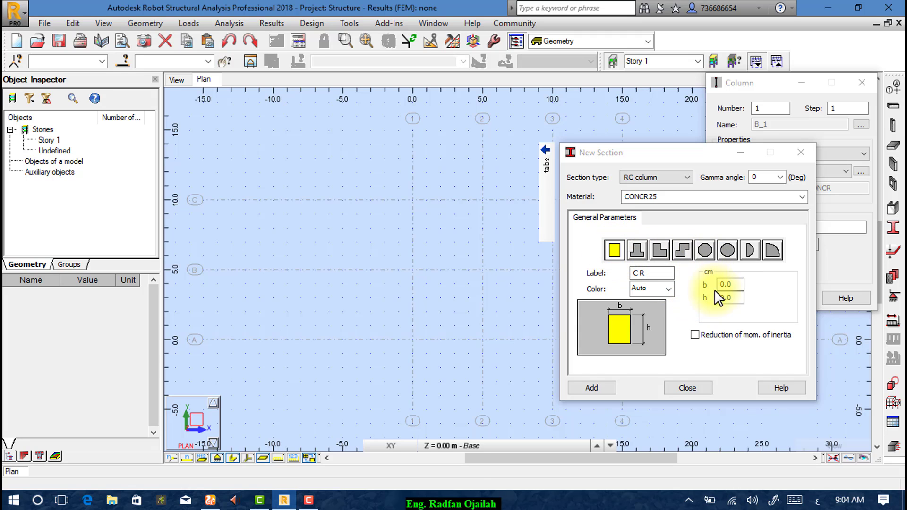
Add a rectangular RC column section with b = 30 and h = 60 (C R30x60).
{"action": "left_click_drag", "start_coordinate": [738, 285], "coordinate": [685, 289]}
{"action": "type", "text": "3"}
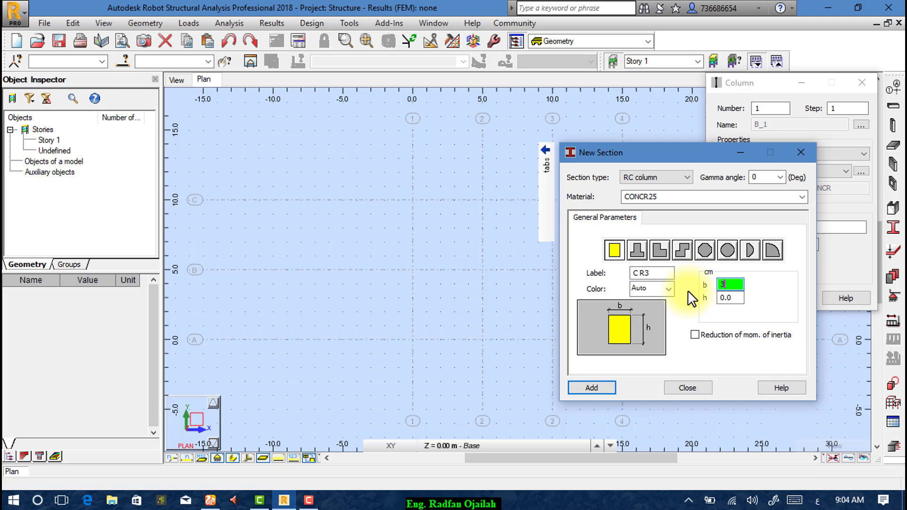
{"action": "type", "text": "0"}
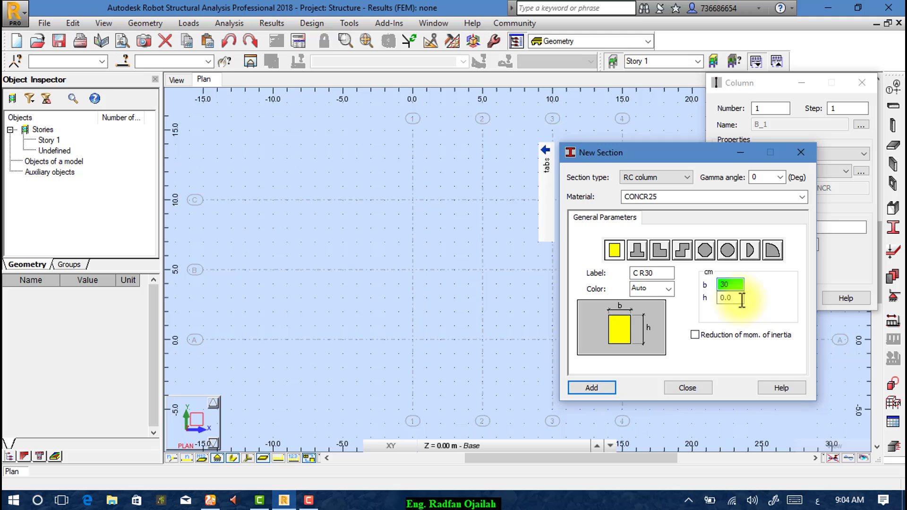
{"action": "double_click", "coordinate": [730, 298]}
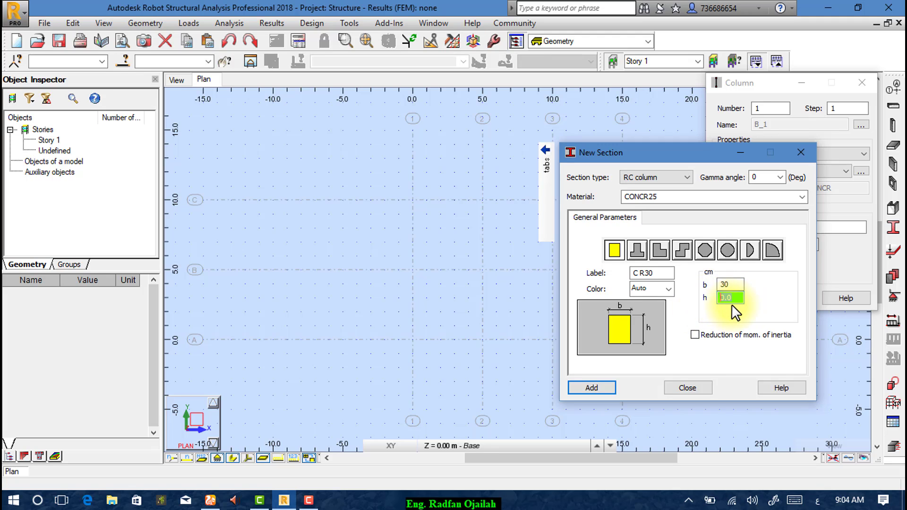
{"action": "type", "text": "60"}
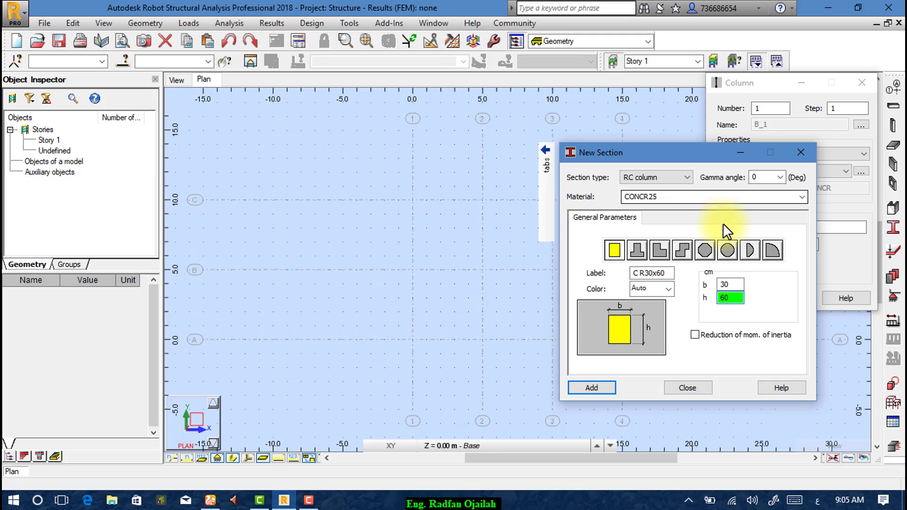
{"action": "left_click", "coordinate": [591, 388]}
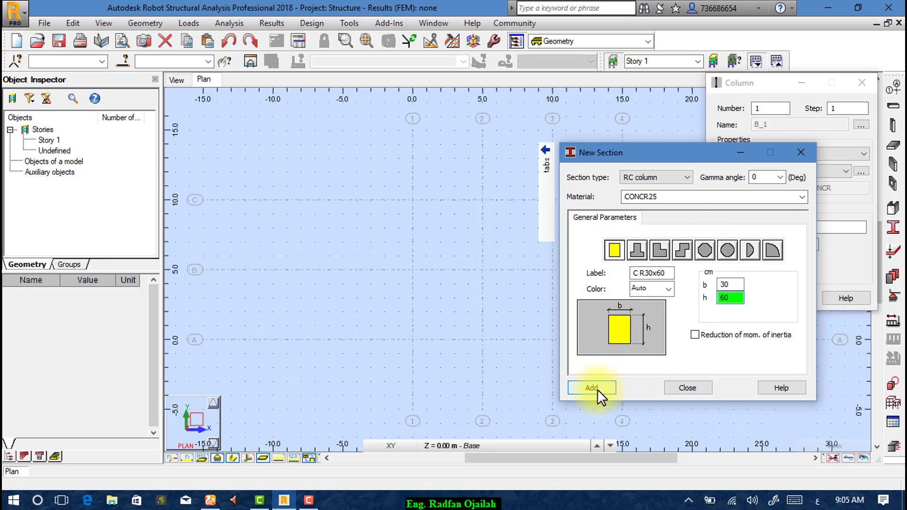
Set column height to 4 and the placement level to Structure axis +4.00.
{"action": "left_click", "coordinate": [597, 389]}
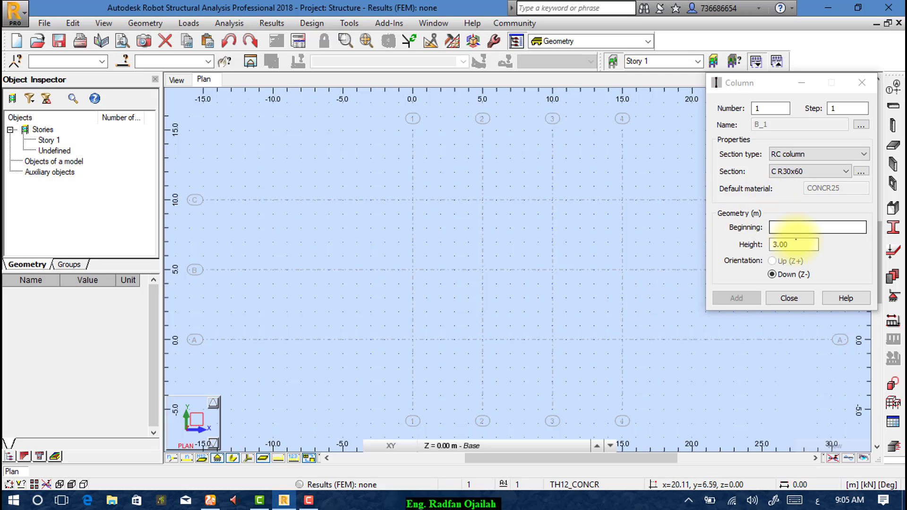
{"action": "double_click", "coordinate": [795, 244]}
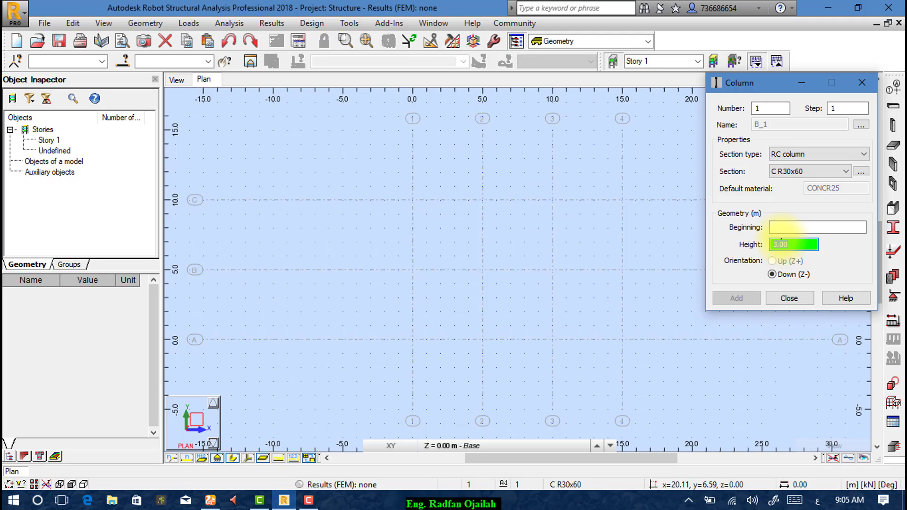
{"action": "type", "text": "4"}
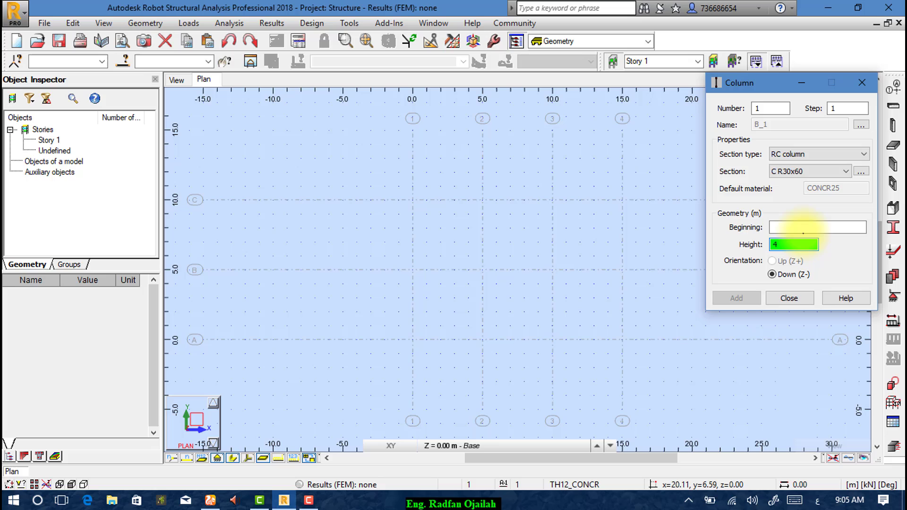
{"action": "left_click", "coordinate": [815, 227]}
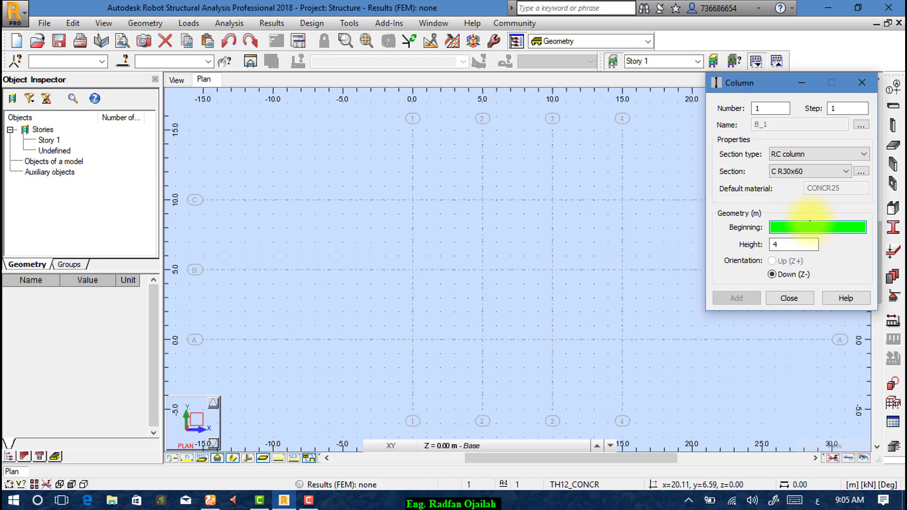
{"action": "left_click", "coordinate": [471, 446]}
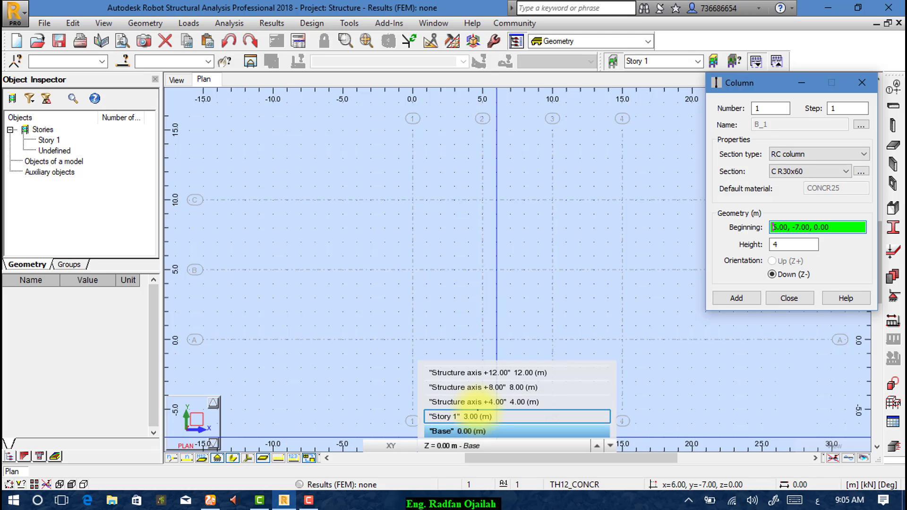
{"action": "left_click", "coordinate": [482, 402]}
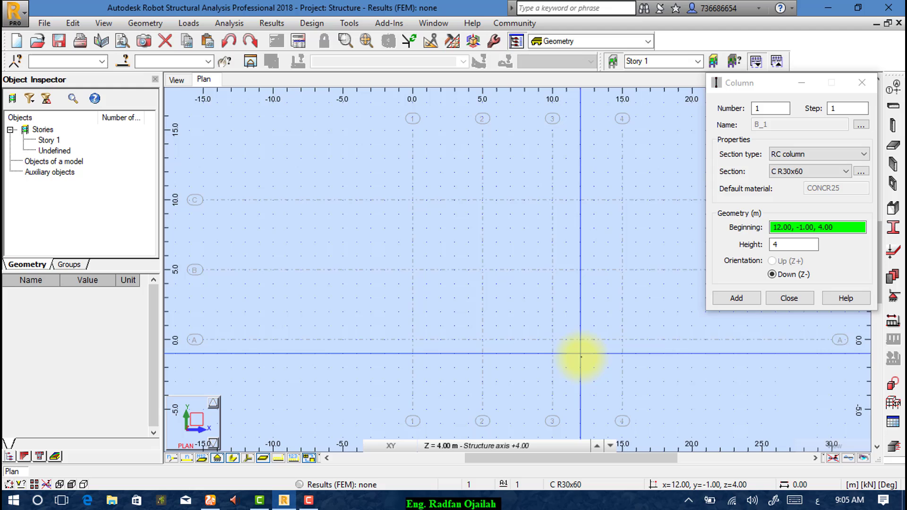
{"action": "left_click", "coordinate": [511, 445]}
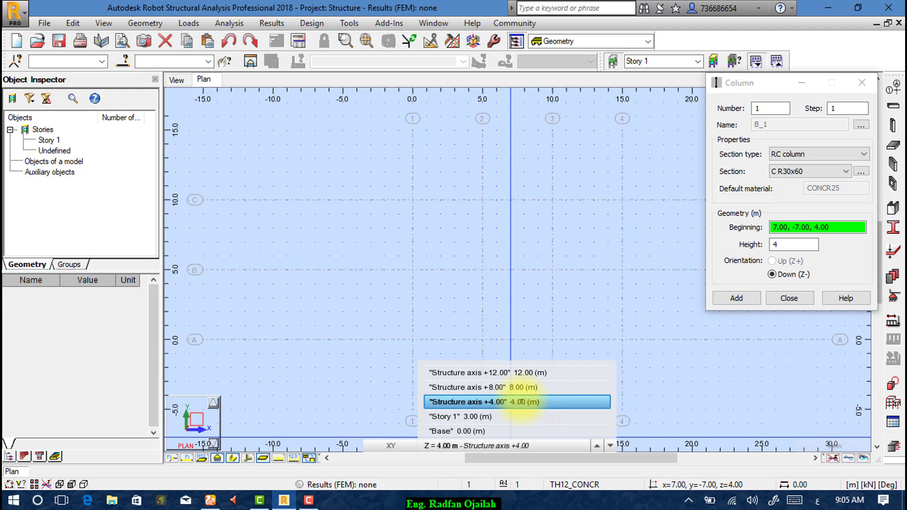
{"action": "left_click", "coordinate": [531, 402]}
{"action": "left_click", "coordinate": [816, 226]}
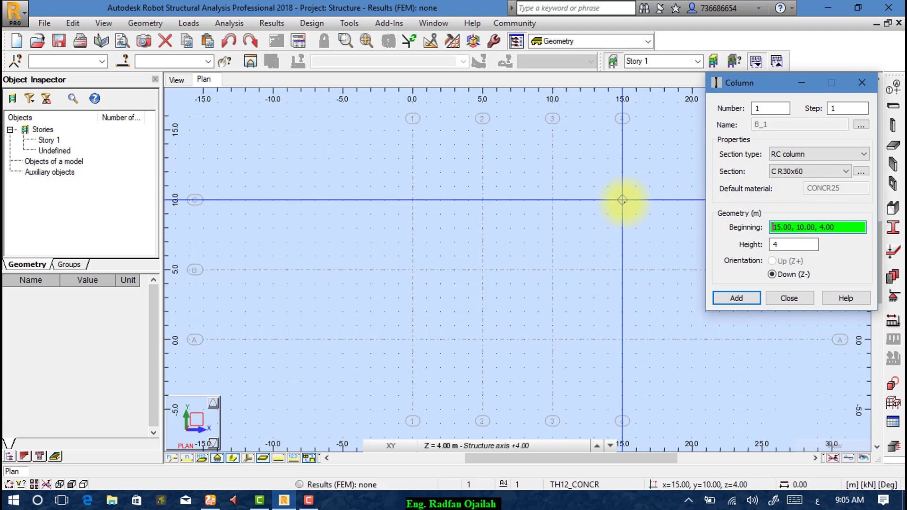
Place four columns along grid line C at points 15, 10, 5 and 0.
{"action": "left_click", "coordinate": [622, 200]}
{"action": "left_click", "coordinate": [553, 201]}
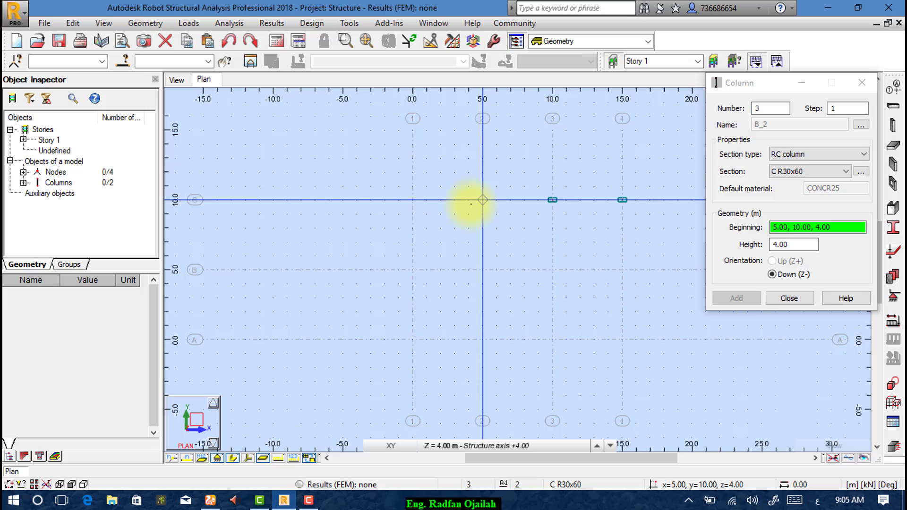
{"action": "left_click", "coordinate": [482, 200]}
{"action": "left_click", "coordinate": [412, 200]}
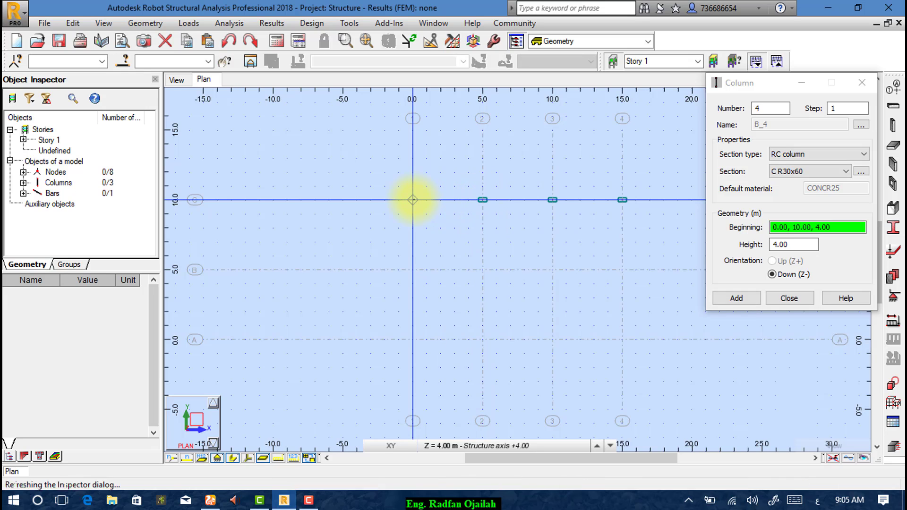
{"action": "left_click", "coordinate": [790, 298]}
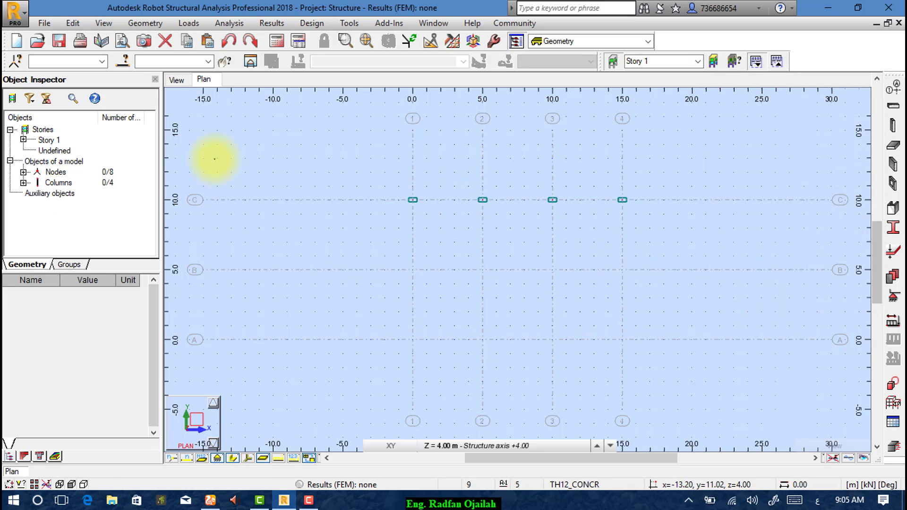
{"action": "left_click", "coordinate": [177, 80]}
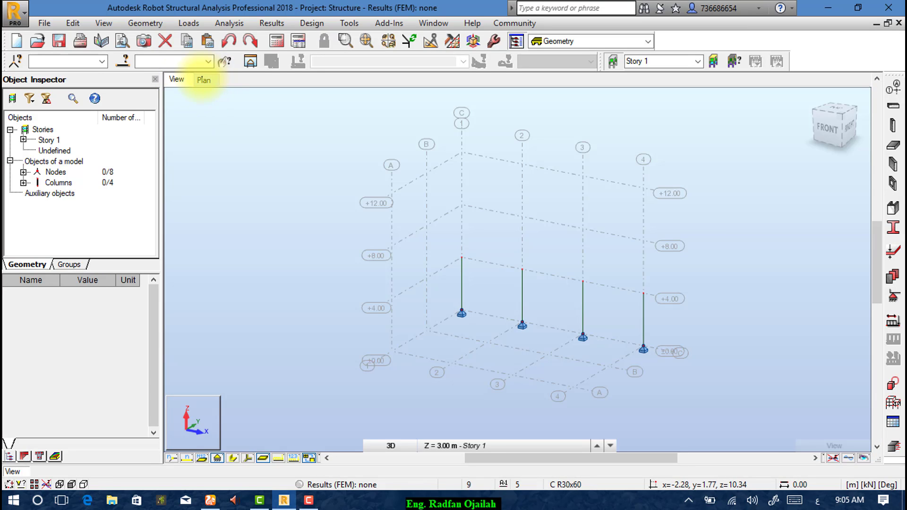
Copy the four line-C columns twice by vector 0,-5,0 onto lines B and A.
{"action": "left_click", "coordinate": [204, 79]}
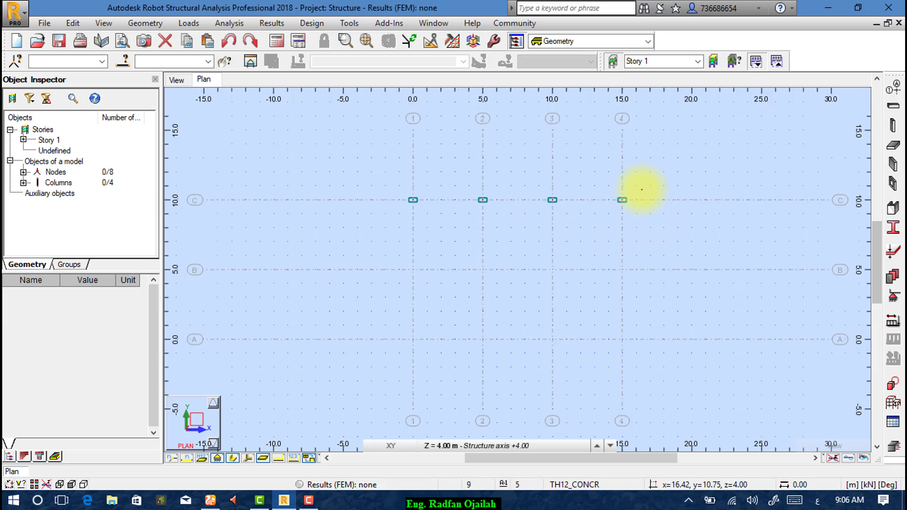
{"action": "left_click_drag", "start_coordinate": [645, 180], "coordinate": [502, 225]}
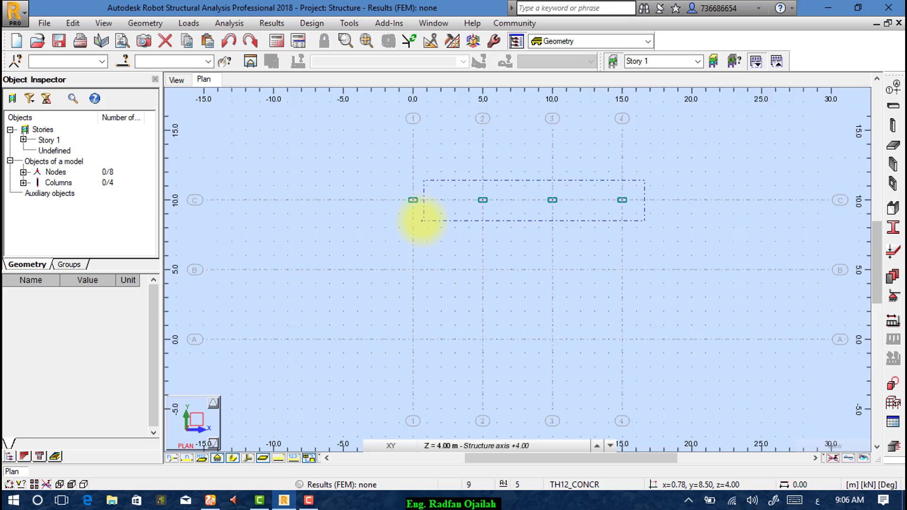
{"action": "left_click_drag", "start_coordinate": [424, 221], "coordinate": [397, 226]}
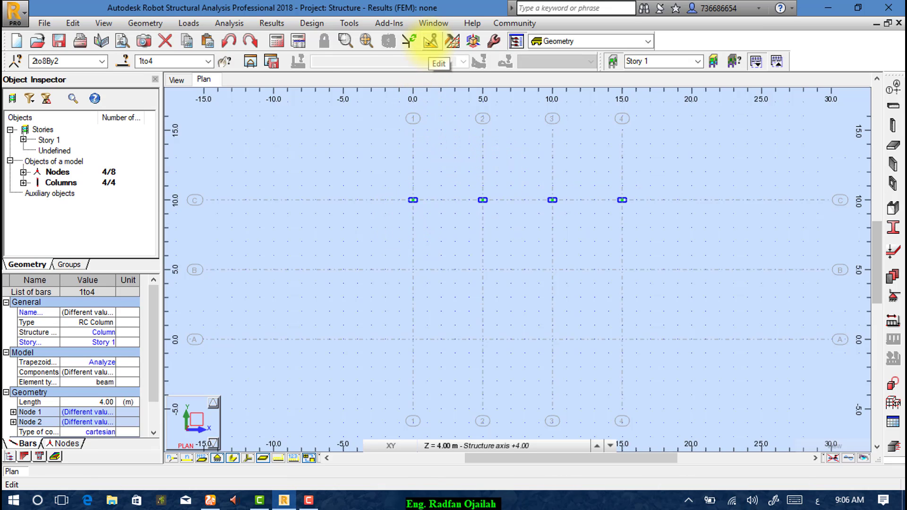
{"action": "left_click", "coordinate": [431, 41]}
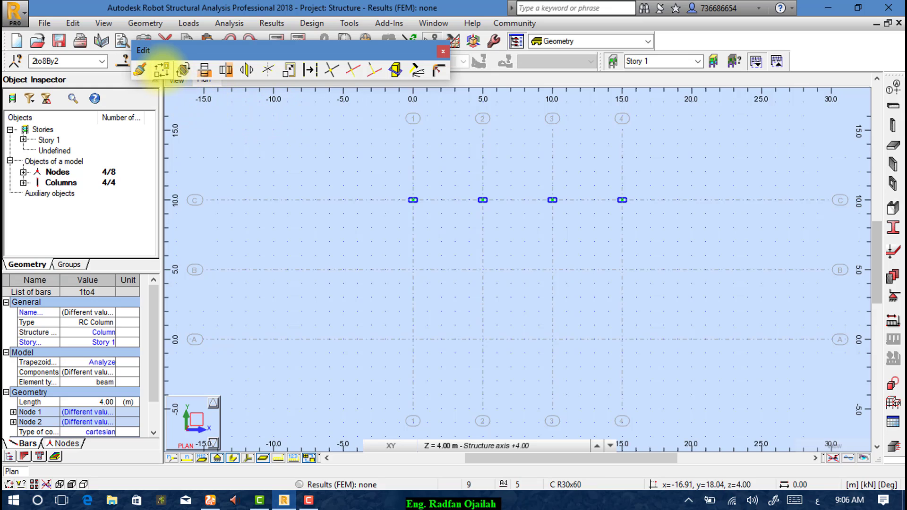
{"action": "left_click", "coordinate": [162, 70]}
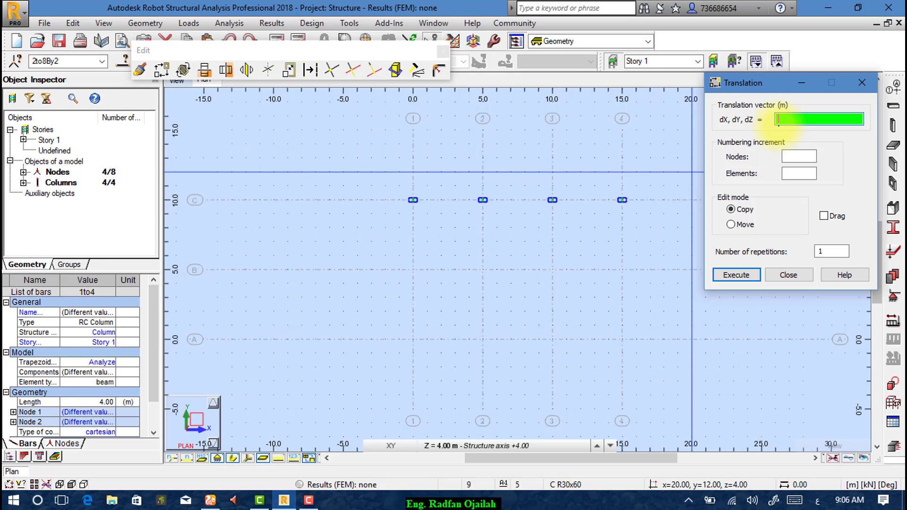
{"action": "type", "text": "0,-5,0"}
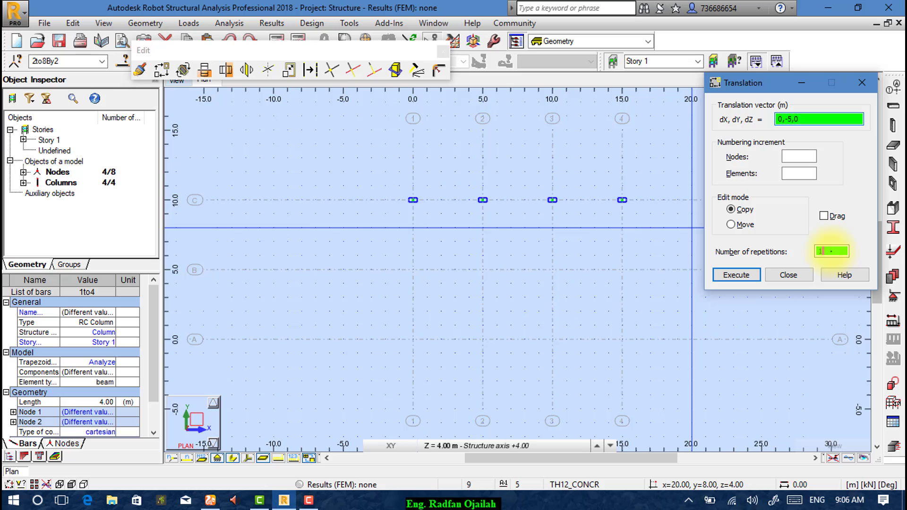
{"action": "left_click", "coordinate": [830, 251]}
{"action": "type", "text": "2"}
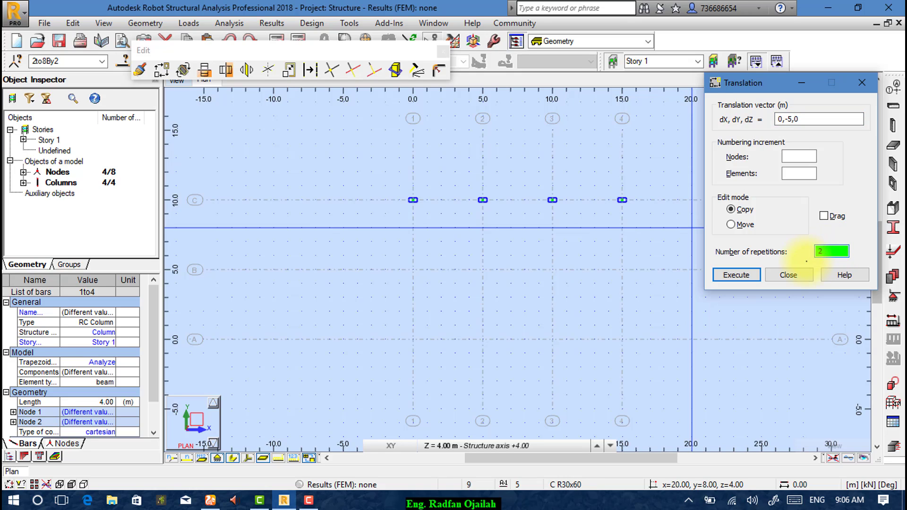
{"action": "left_click", "coordinate": [736, 276]}
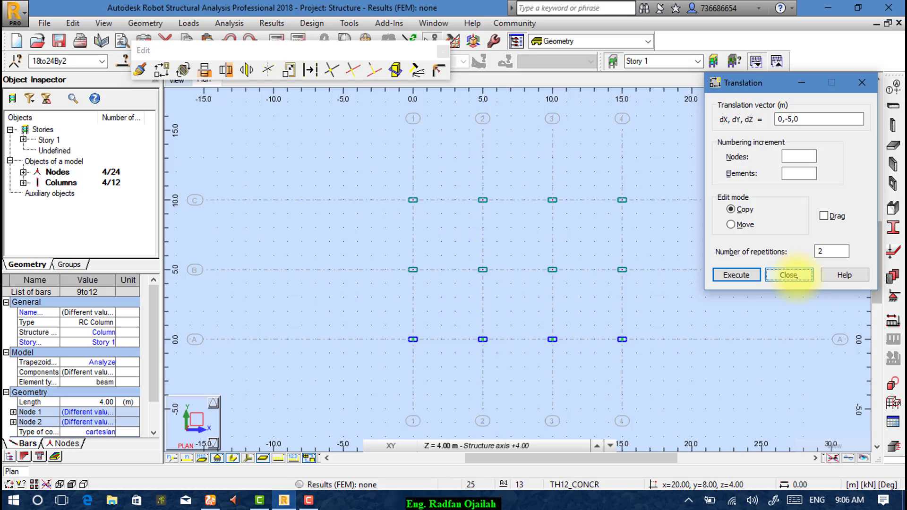
{"action": "left_click", "coordinate": [789, 275]}
{"action": "left_click", "coordinate": [442, 51]}
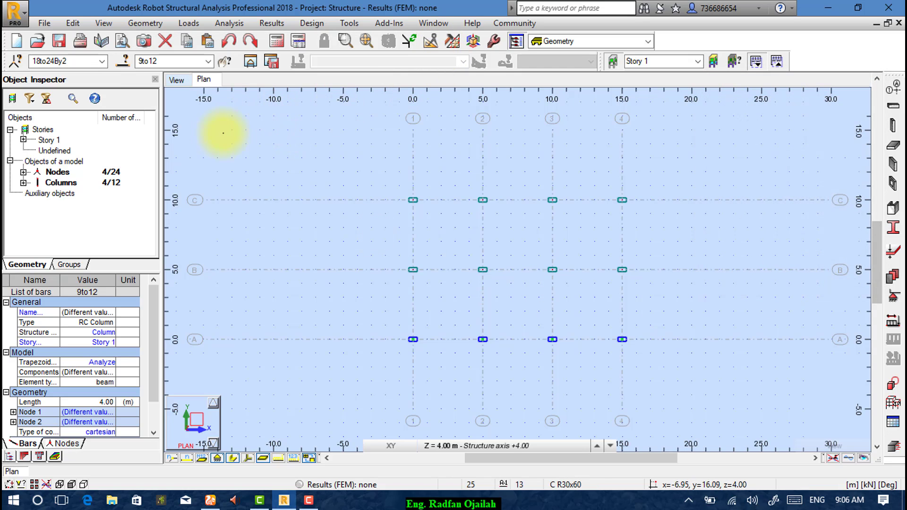
Show the 3D view with support symbols hidden and column section shapes displayed.
{"action": "left_click", "coordinate": [176, 80]}
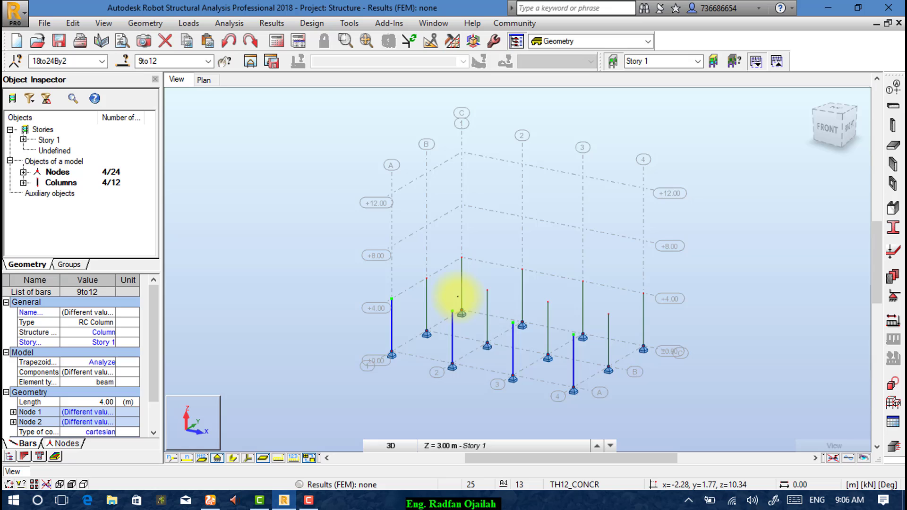
{"action": "scroll", "coordinate": [483, 340], "scroll_direction": "up", "scroll_amount": 2}
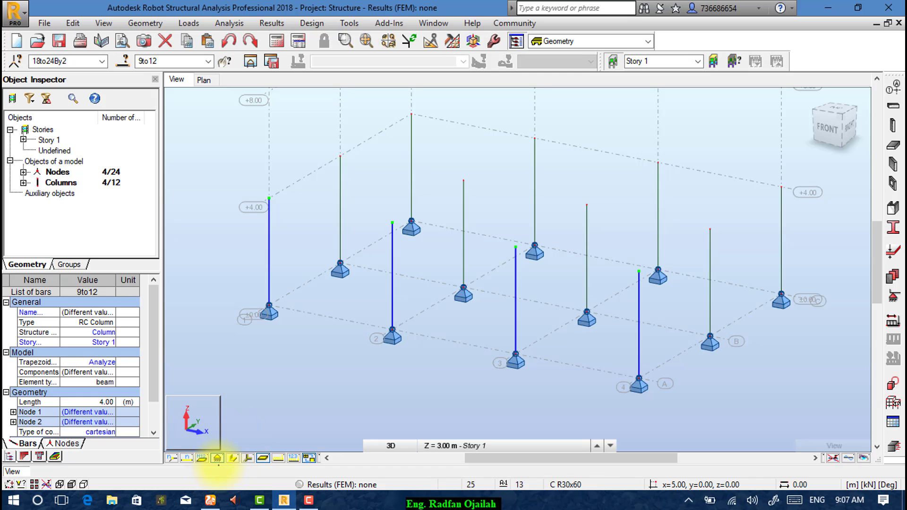
{"action": "left_click", "coordinate": [216, 458]}
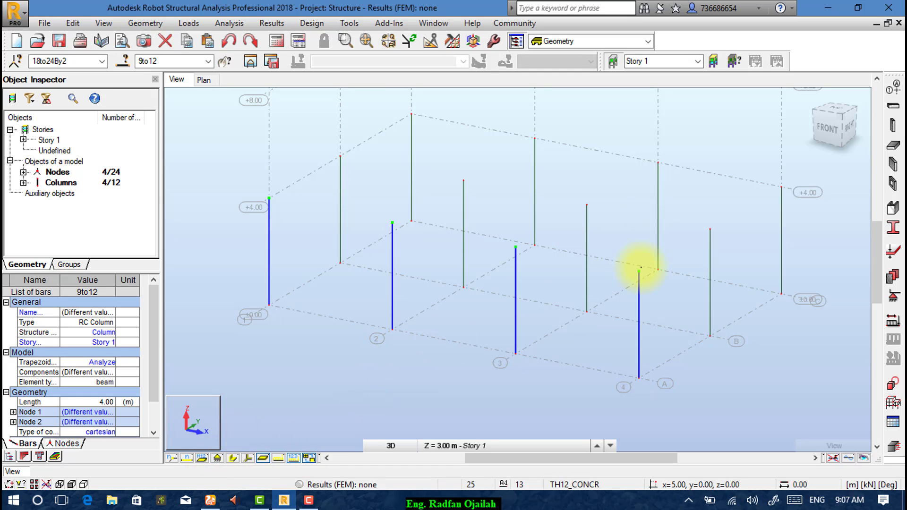
{"action": "left_click", "coordinate": [372, 401]}
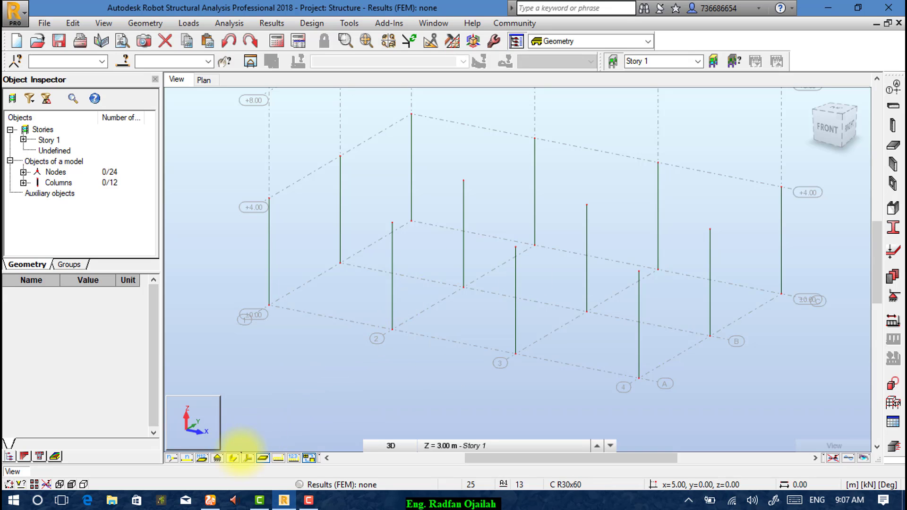
{"action": "left_click", "coordinate": [232, 458]}
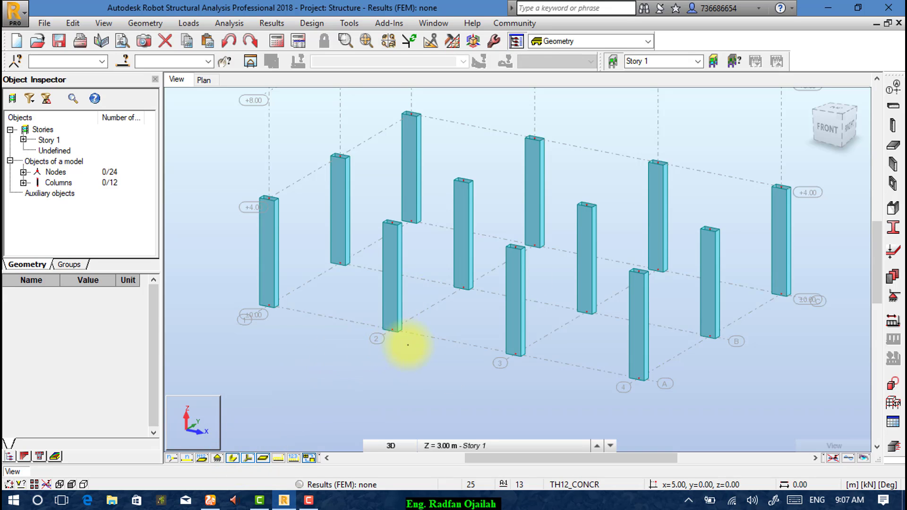
{"action": "scroll", "coordinate": [438, 346], "scroll_direction": "up", "scroll_amount": 1}
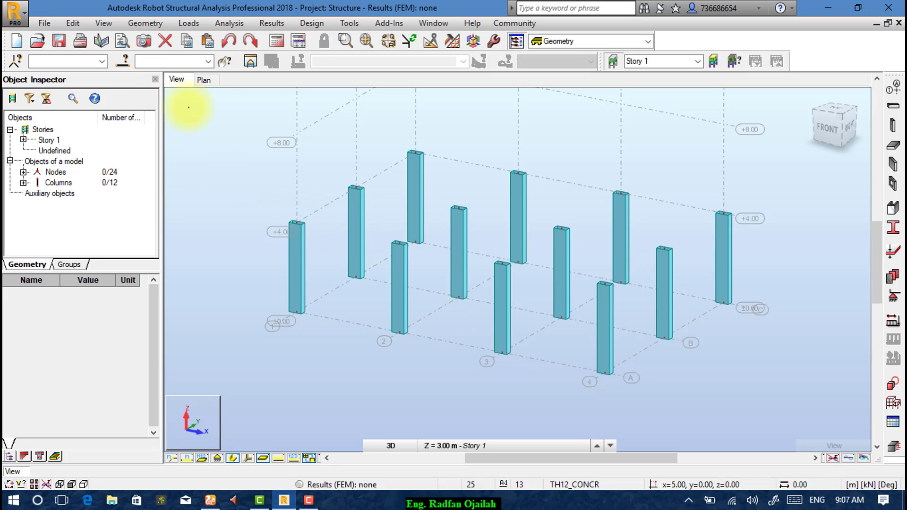
Set Gamma to 90° for the six columns on grid lines 1 and 4.
{"action": "left_click", "coordinate": [204, 80]}
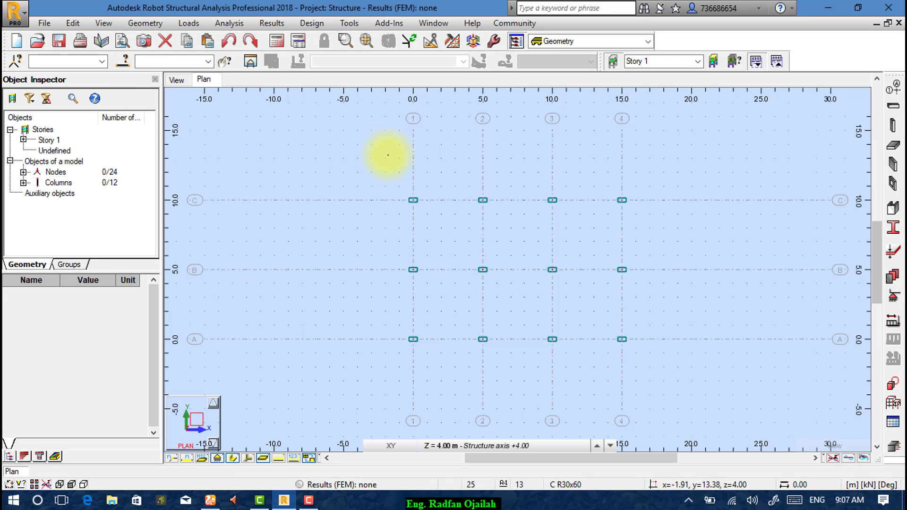
{"action": "left_click_drag", "start_coordinate": [433, 177], "coordinate": [390, 358]}
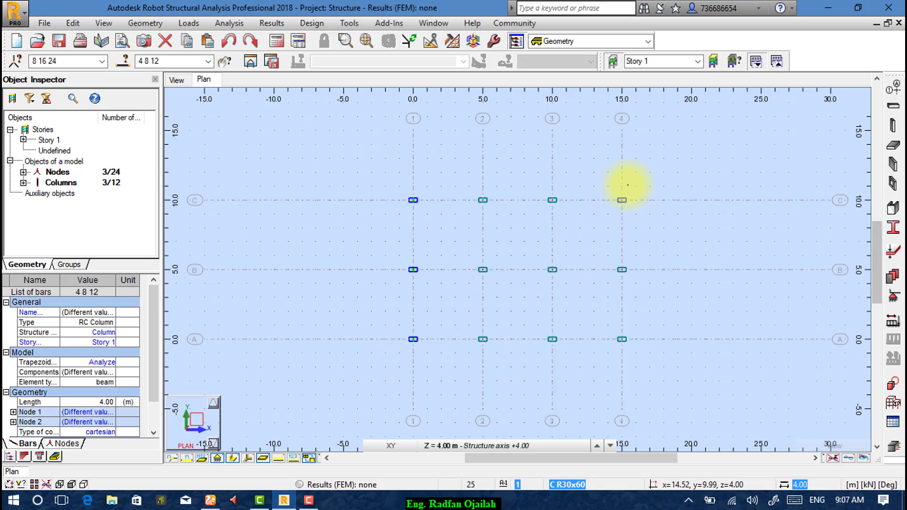
{"action": "left_click_drag", "start_coordinate": [641, 182], "coordinate": [606, 362]}
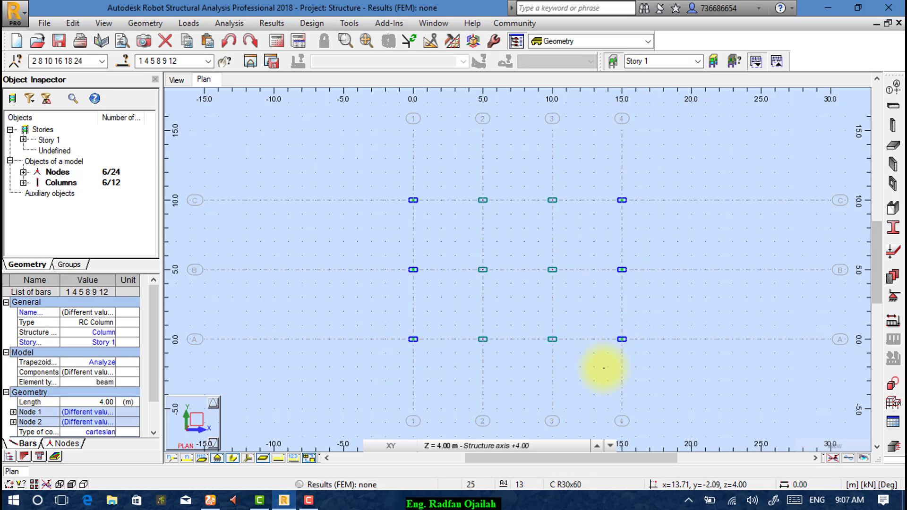
{"action": "scroll", "coordinate": [82, 368], "scroll_direction": "down", "scroll_amount": 3}
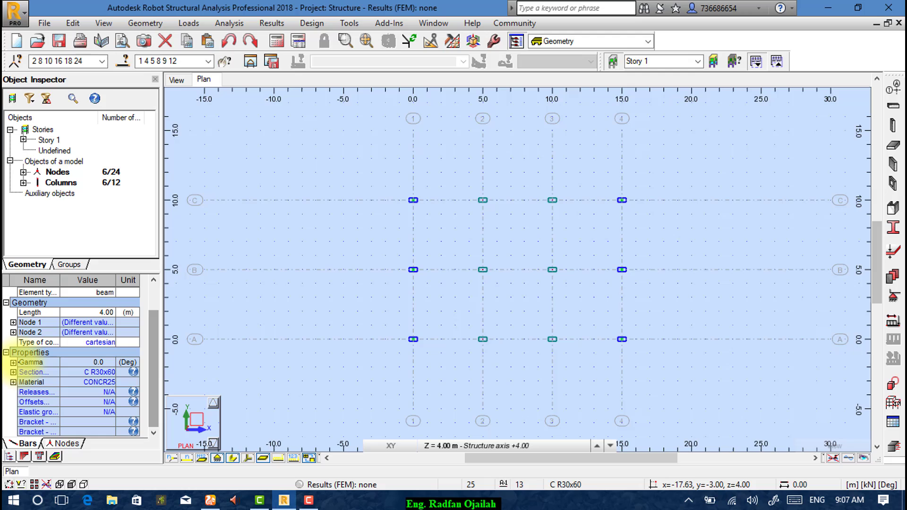
{"action": "left_click", "coordinate": [12, 362]}
{"action": "left_click", "coordinate": [96, 371]}
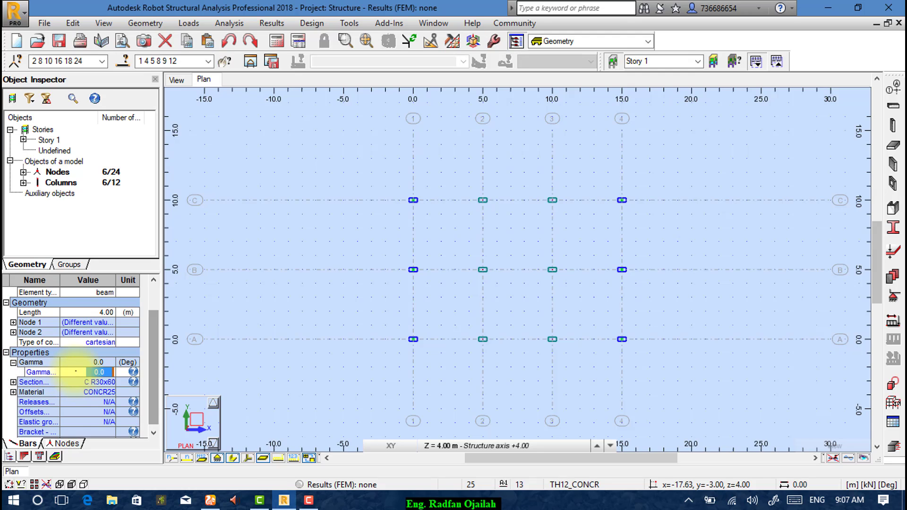
{"action": "type", "text": "90"}
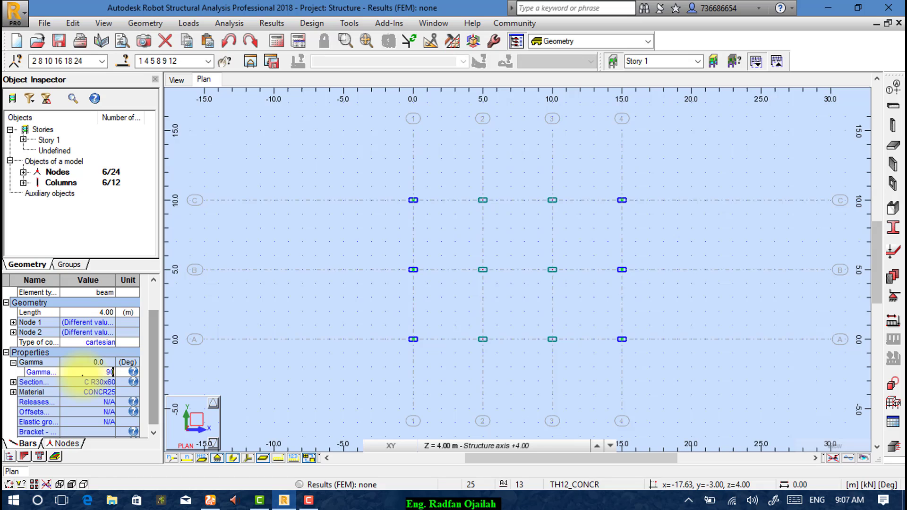
{"action": "type", "text": "0.0"}
{"action": "key", "text": "Return"}
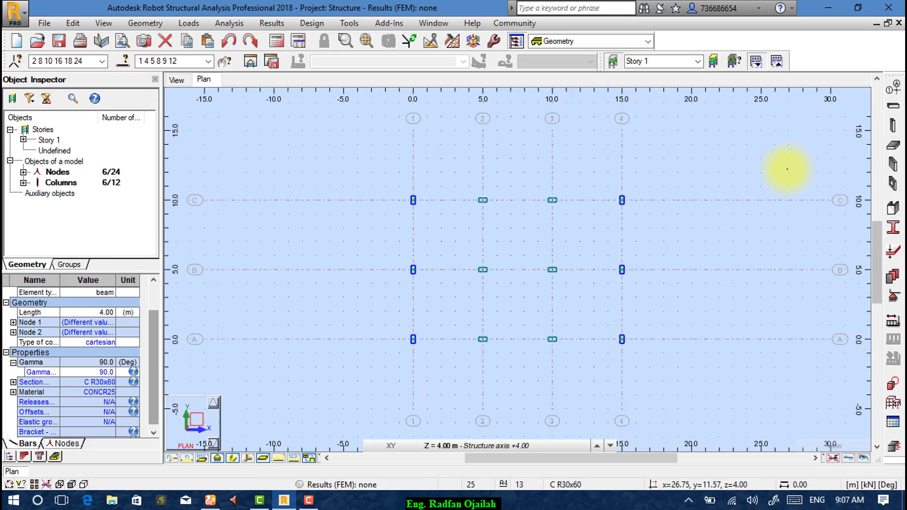
Set the Beam tool to RC beam type, leaving section list and naming options unchanged.
{"action": "left_click", "coordinate": [894, 106]}
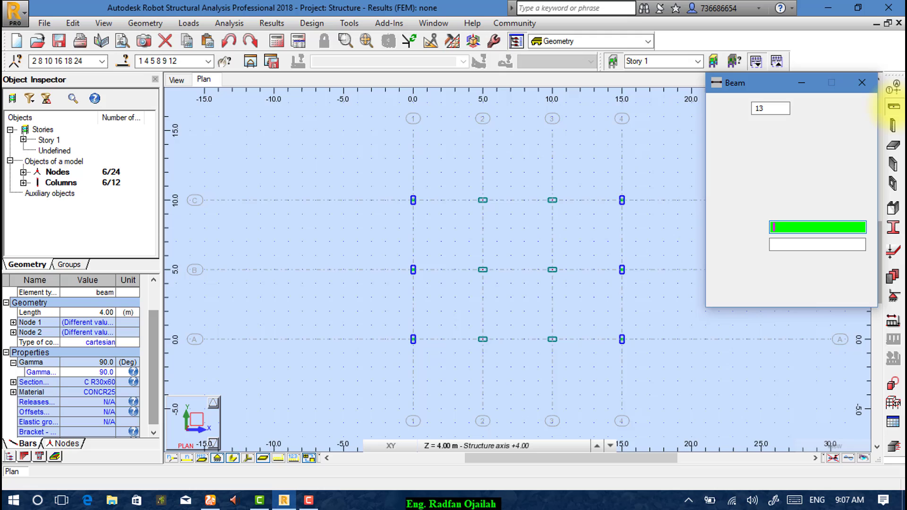
{"action": "left_click", "coordinate": [816, 153]}
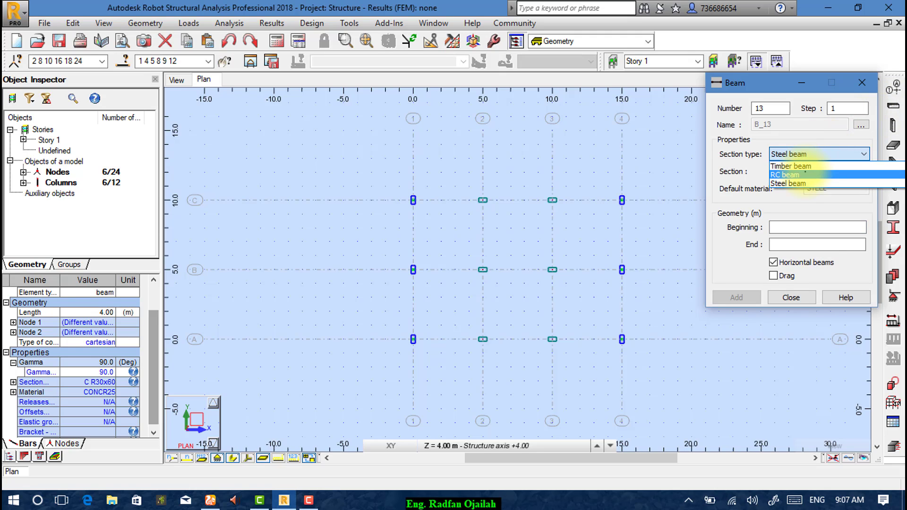
{"action": "left_click", "coordinate": [794, 171]}
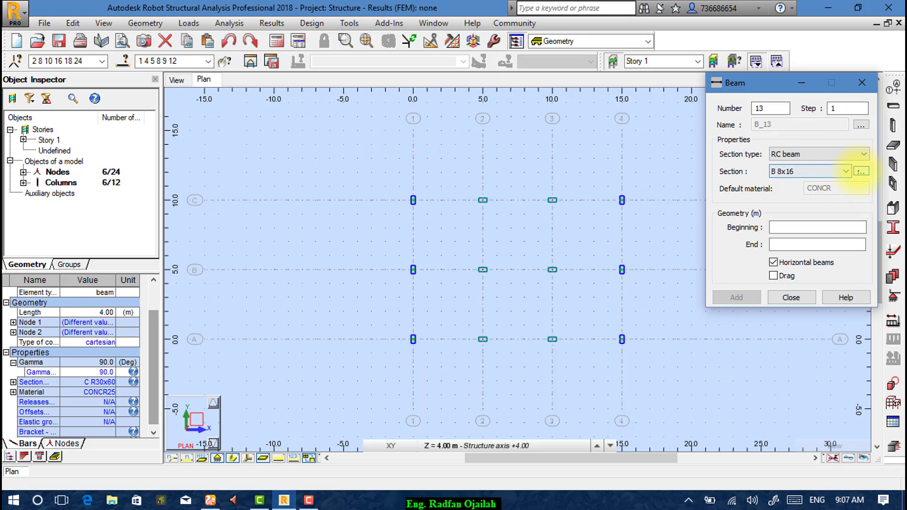
{"action": "left_click", "coordinate": [847, 171]}
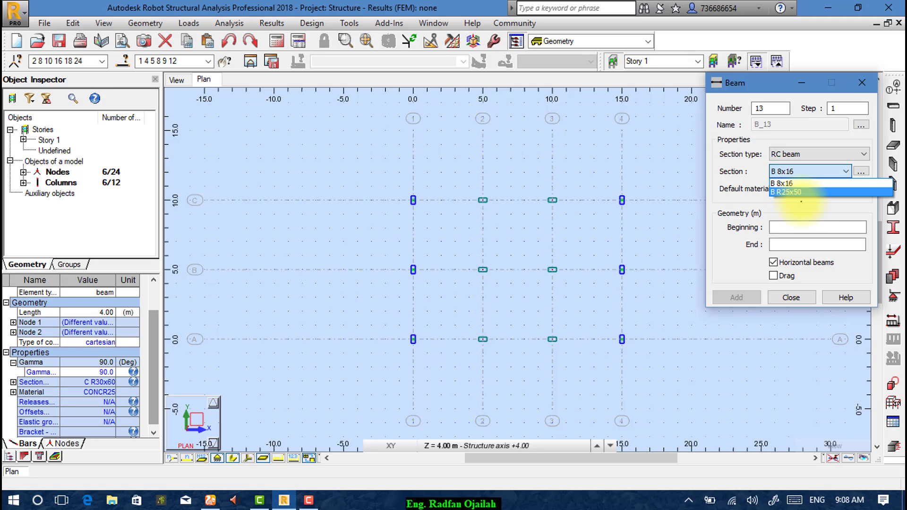
{"action": "left_click", "coordinate": [801, 203]}
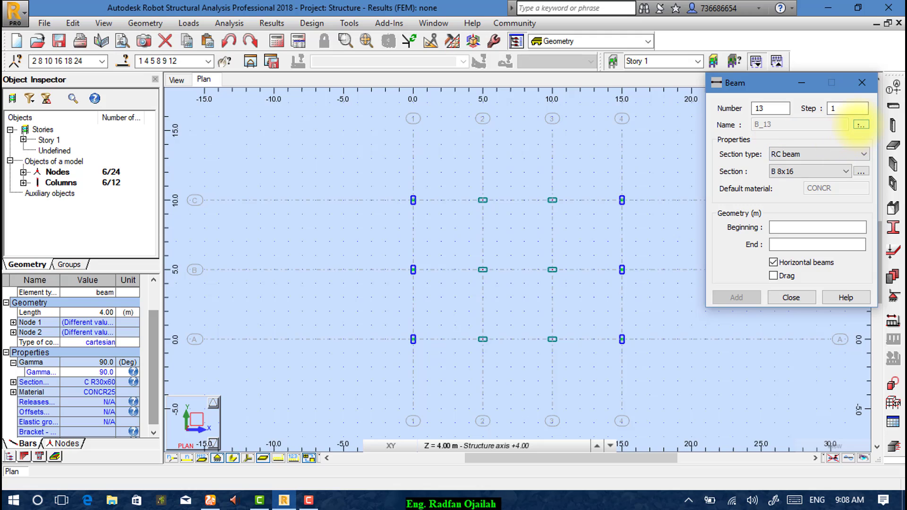
{"action": "left_click", "coordinate": [861, 124]}
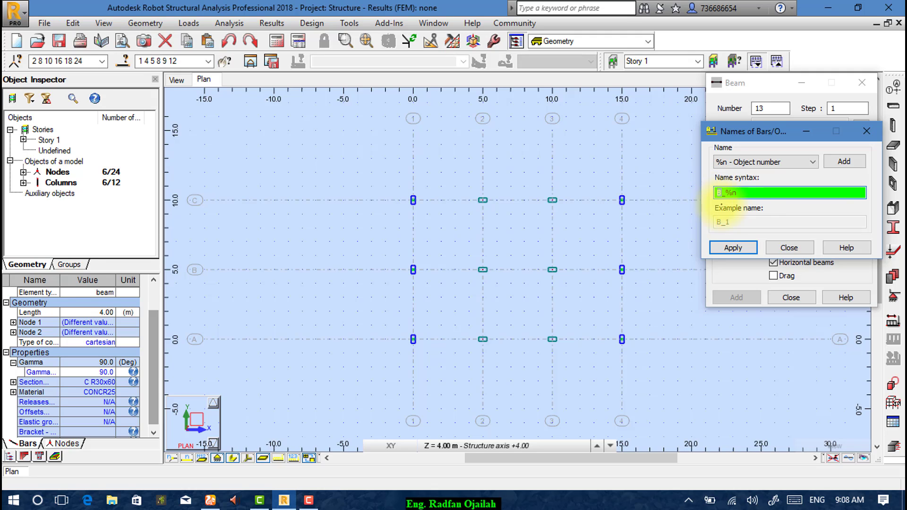
{"action": "left_click", "coordinate": [789, 248]}
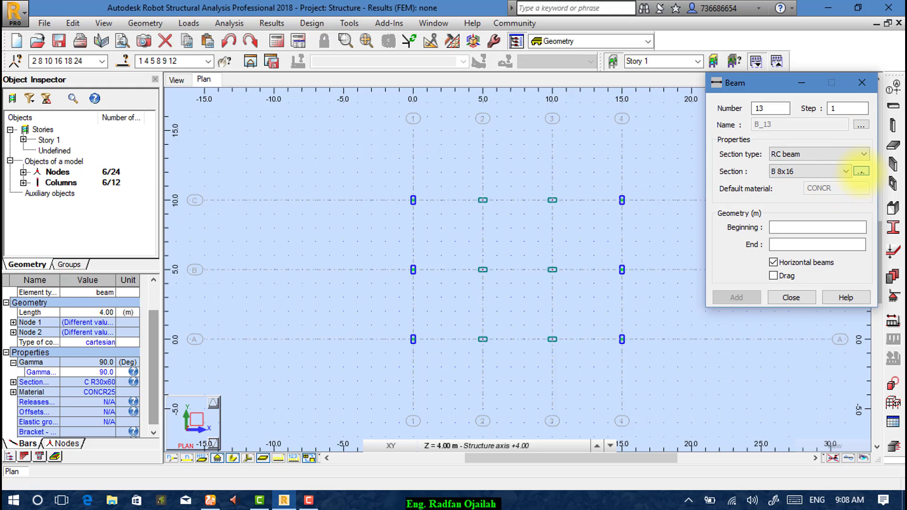
Add a 25x50 cm RC beam section, B R25x50, in the New Section dialog.
{"action": "left_click", "coordinate": [861, 172]}
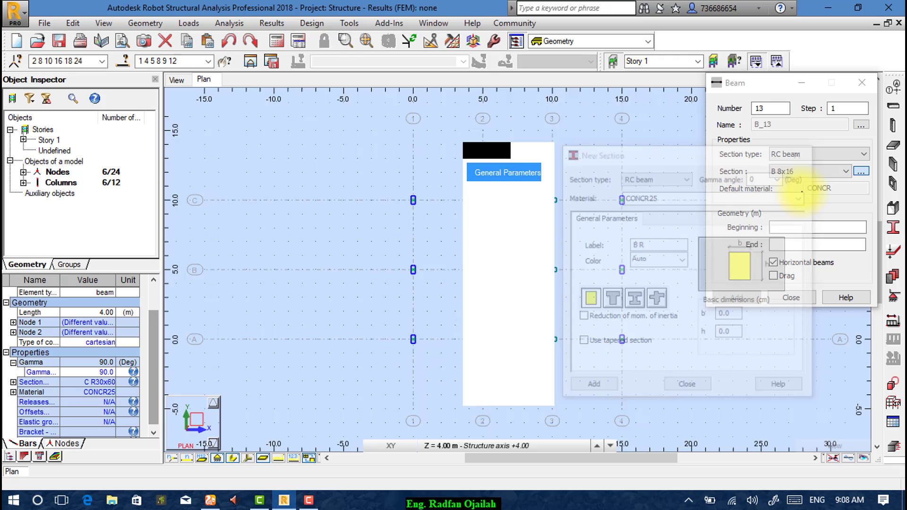
{"action": "left_click_drag", "start_coordinate": [589, 155], "coordinate": [387, 123]}
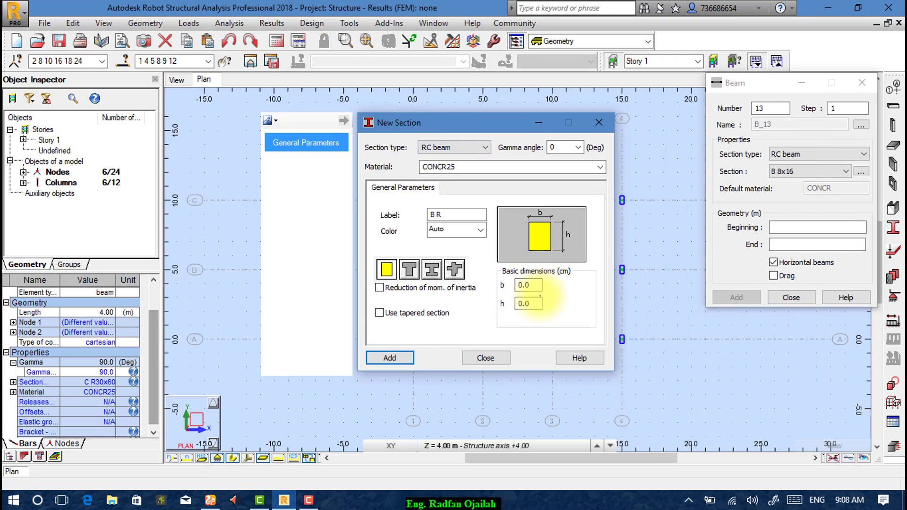
{"action": "left_click", "coordinate": [528, 285]}
{"action": "type", "text": "25"}
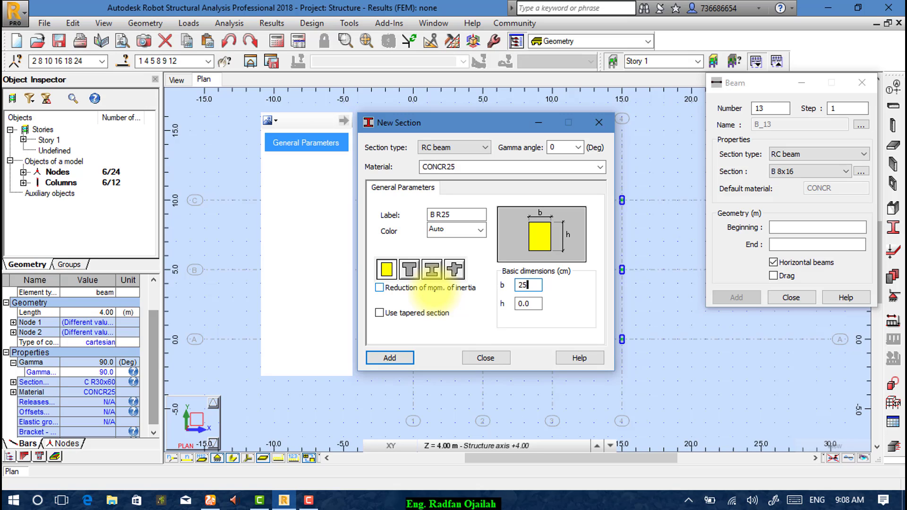
{"action": "key", "text": "Tab"}
{"action": "type", "text": "50"}
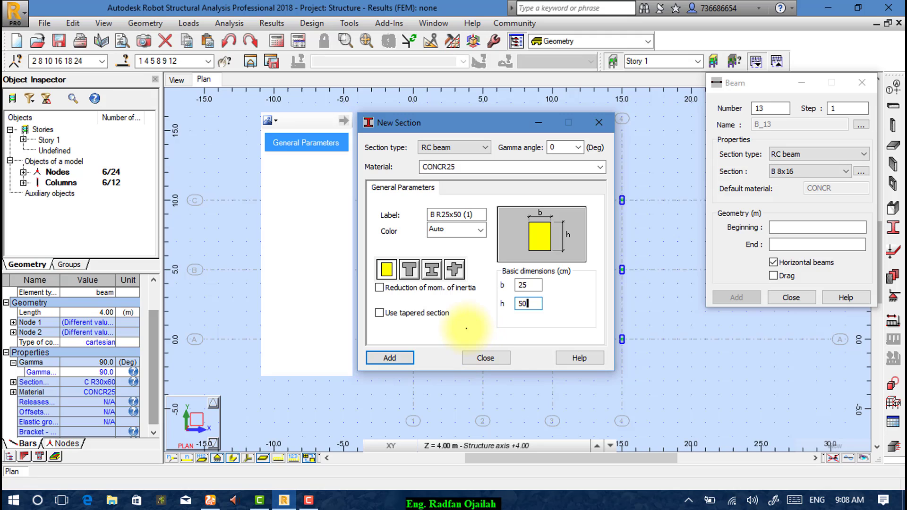
{"action": "left_click", "coordinate": [390, 358]}
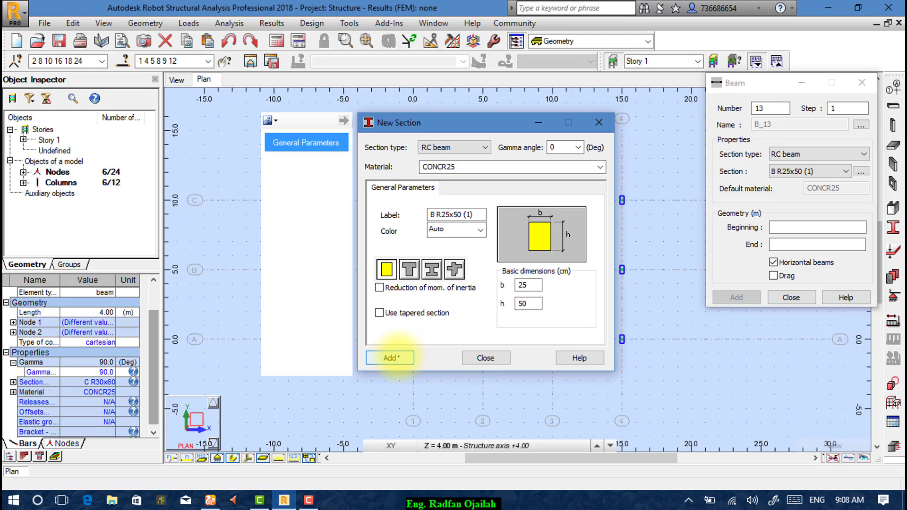
{"action": "left_click", "coordinate": [485, 358]}
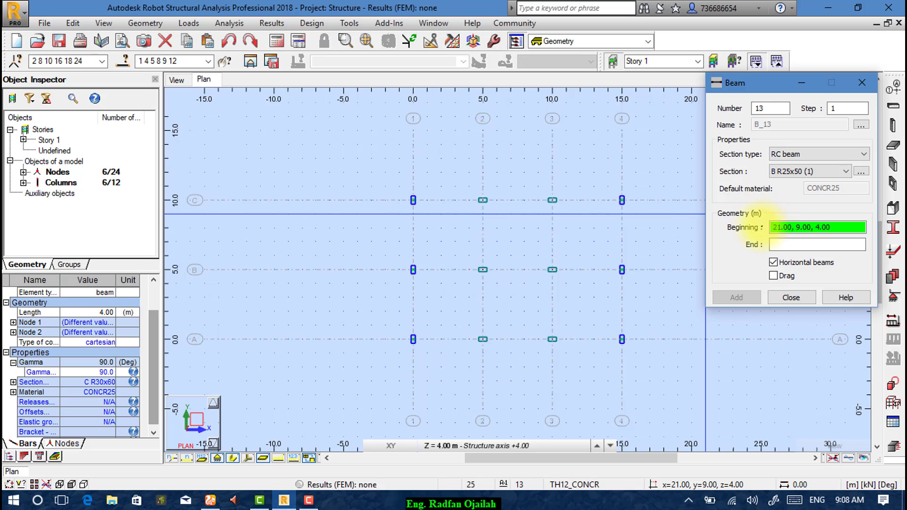
Draw three consecutive 25x50 beams along axis C from node (15, 10) to node (0, 10).
{"action": "left_click", "coordinate": [622, 201]}
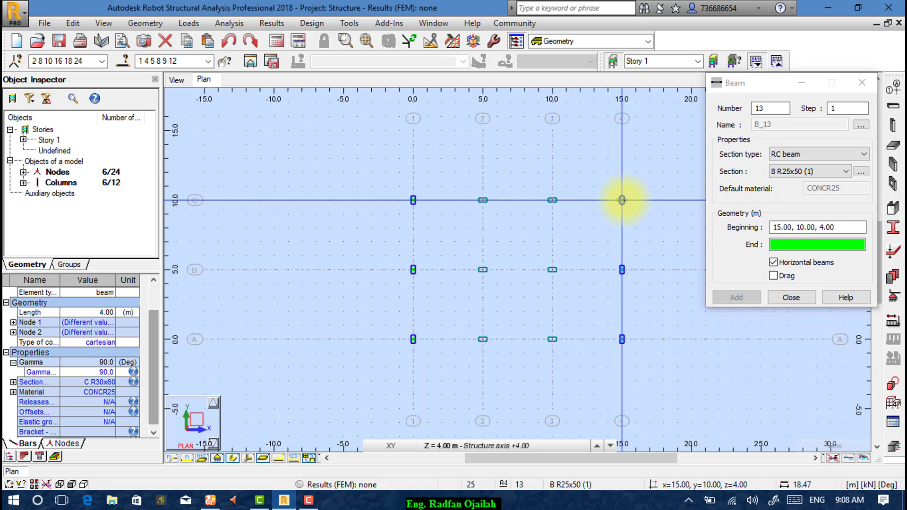
{"action": "left_click", "coordinate": [552, 201]}
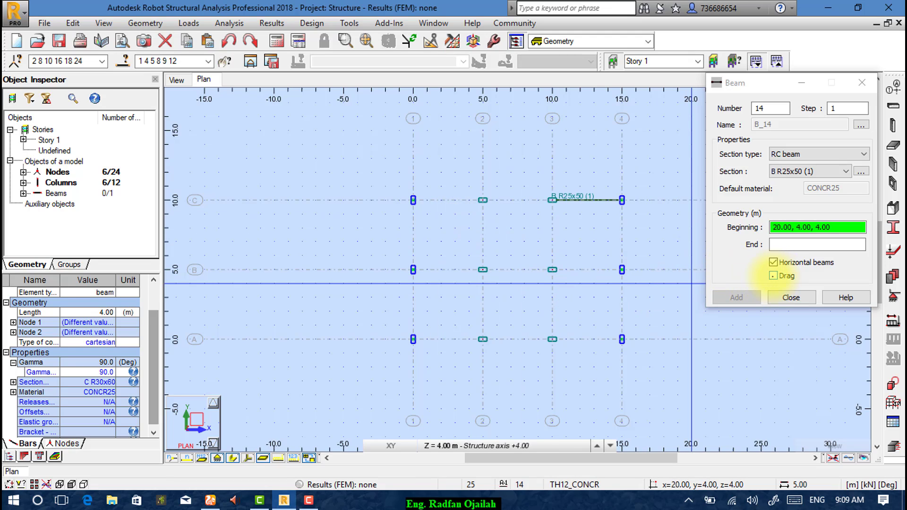
{"action": "left_click", "coordinate": [774, 275]}
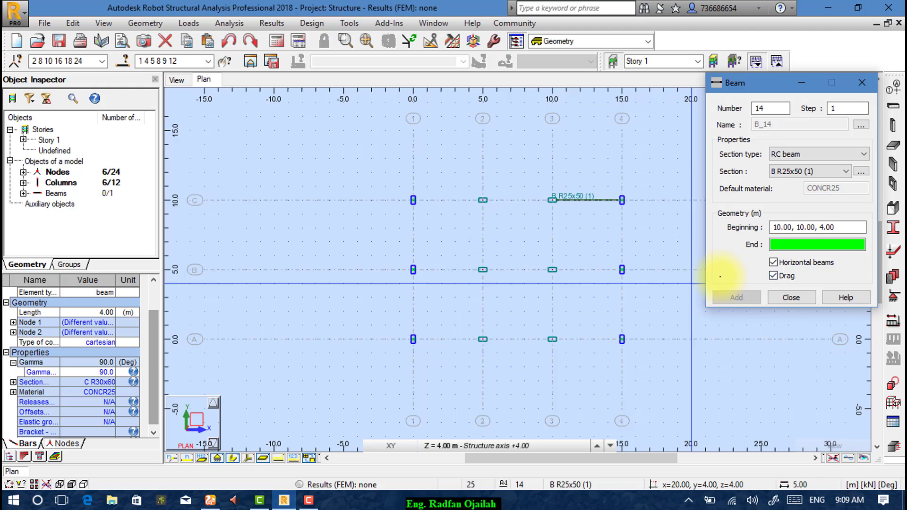
{"action": "mouse_move", "coordinate": [551, 200]}
{"action": "left_mouse_down"}
{"action": "mouse_move", "coordinate": [552, 223]}
{"action": "mouse_move", "coordinate": [483, 200]}
{"action": "left_mouse_up"}
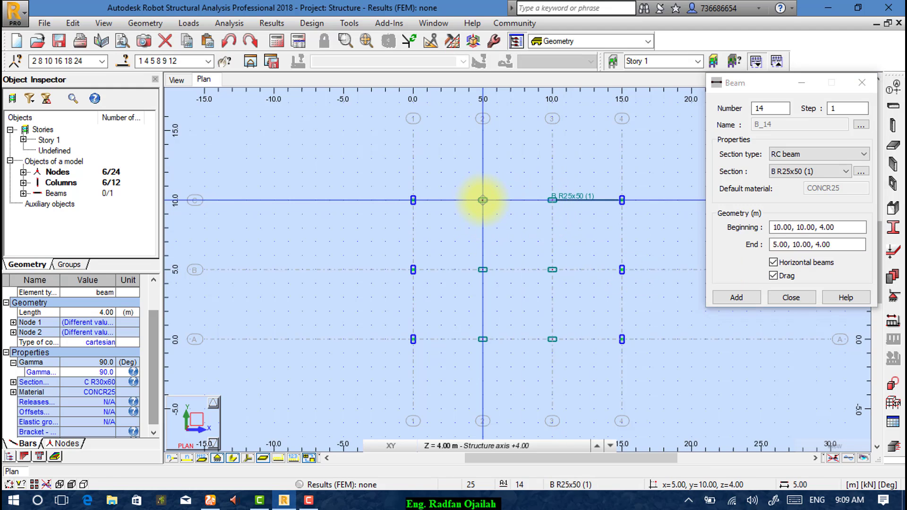
{"action": "left_click", "coordinate": [414, 201]}
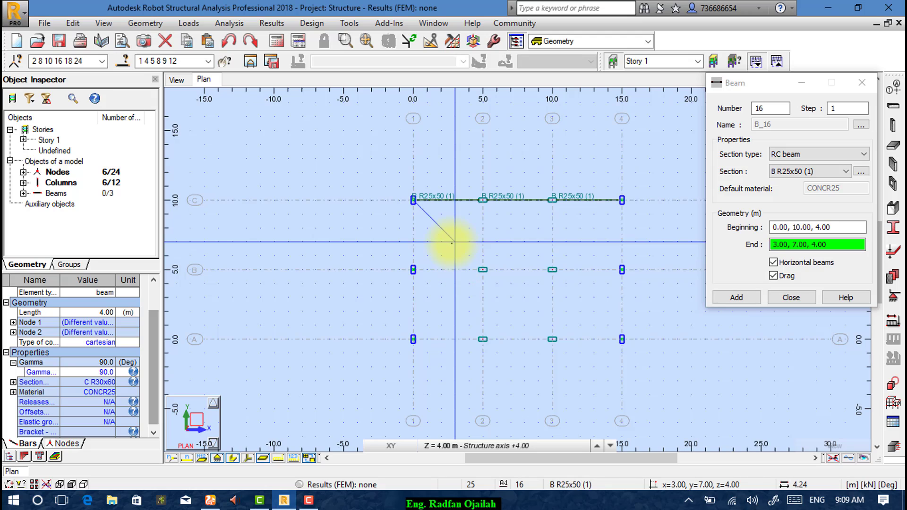
{"action": "key", "text": "Escape"}
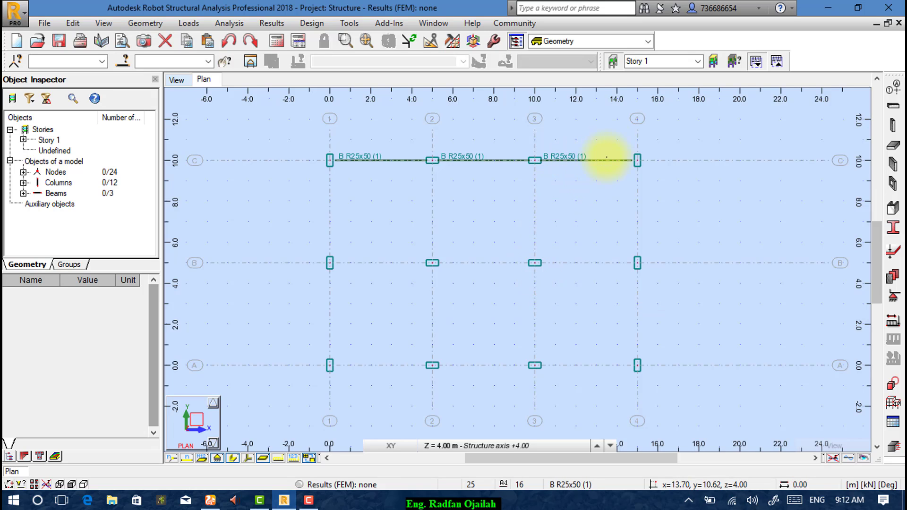
Select the three new beams along line C.
{"action": "left_click", "coordinate": [611, 159]}
{"action": "left_click", "coordinate": [493, 158], "text": "ctrl"}
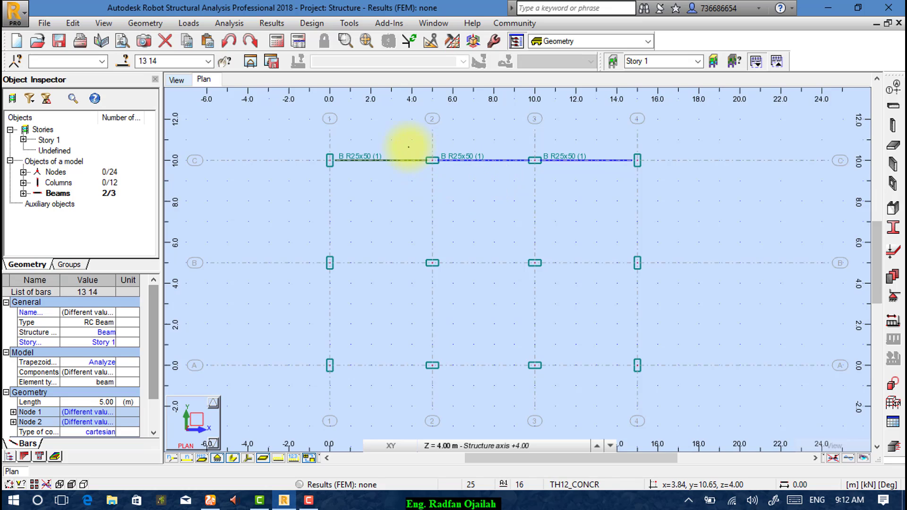
{"action": "left_click", "coordinate": [387, 160], "text": "ctrl"}
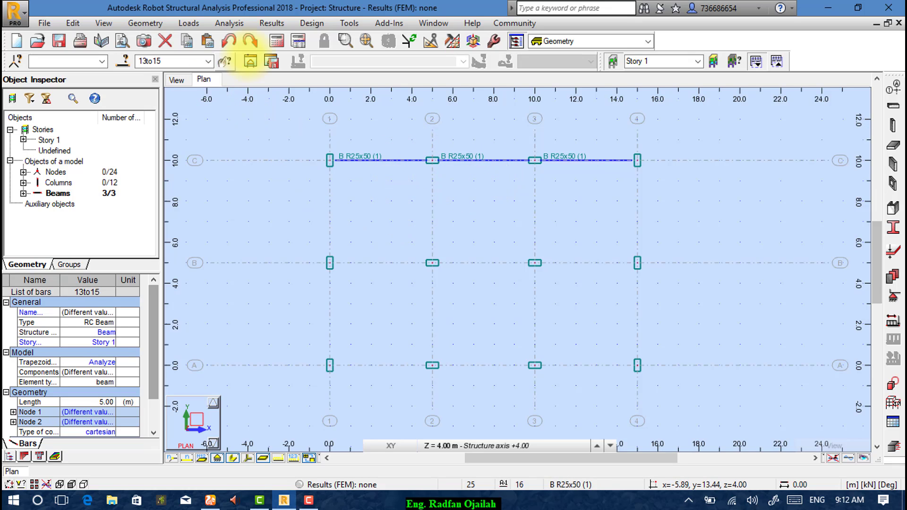
Copy the line C beams twice by vector 0,-5,0 onto gridlines B and A.
{"action": "left_click", "coordinate": [431, 40]}
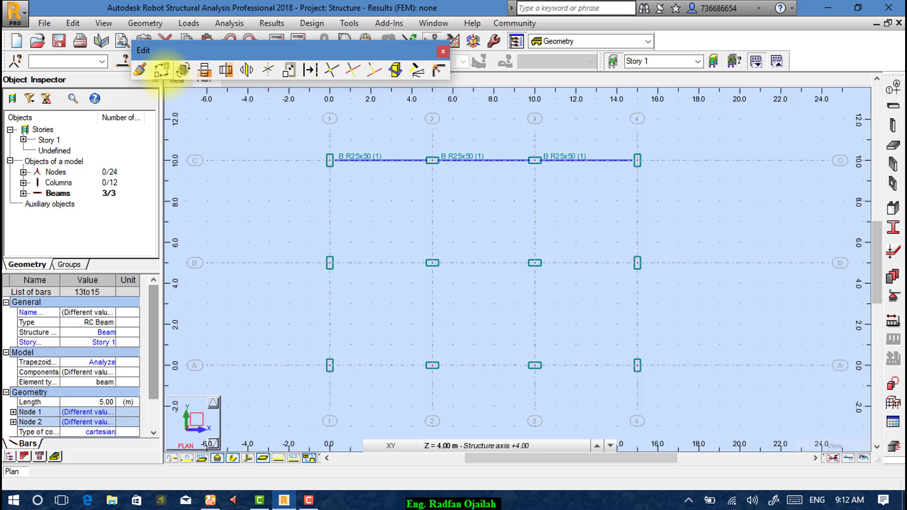
{"action": "left_click", "coordinate": [161, 70]}
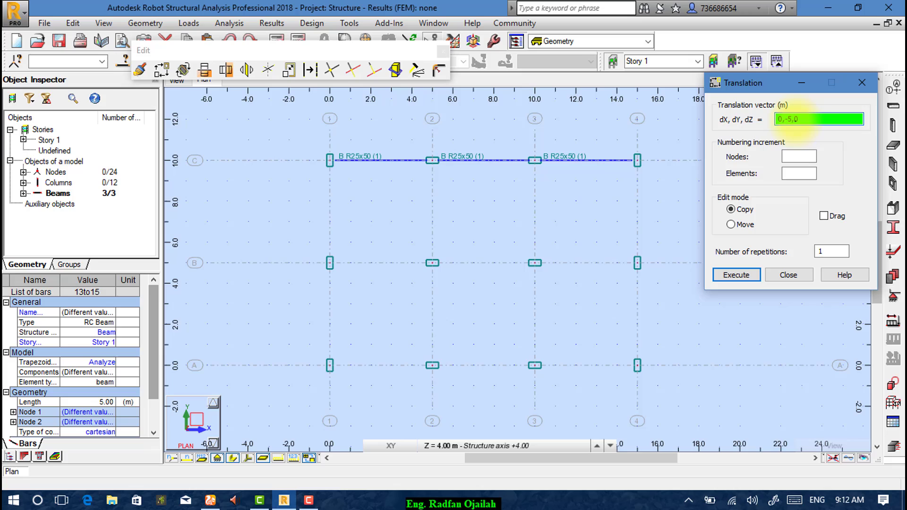
{"action": "left_click", "coordinate": [831, 252]}
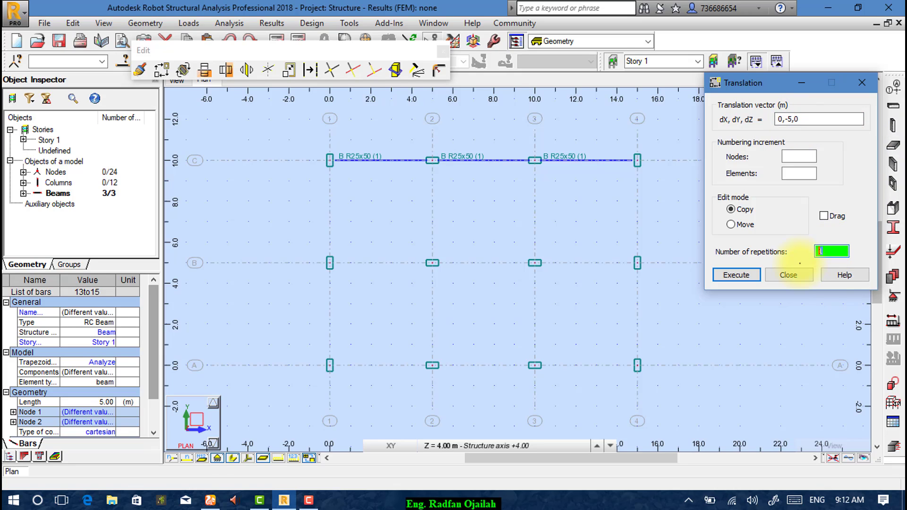
{"action": "type", "text": "2"}
{"action": "left_click", "coordinate": [736, 275]}
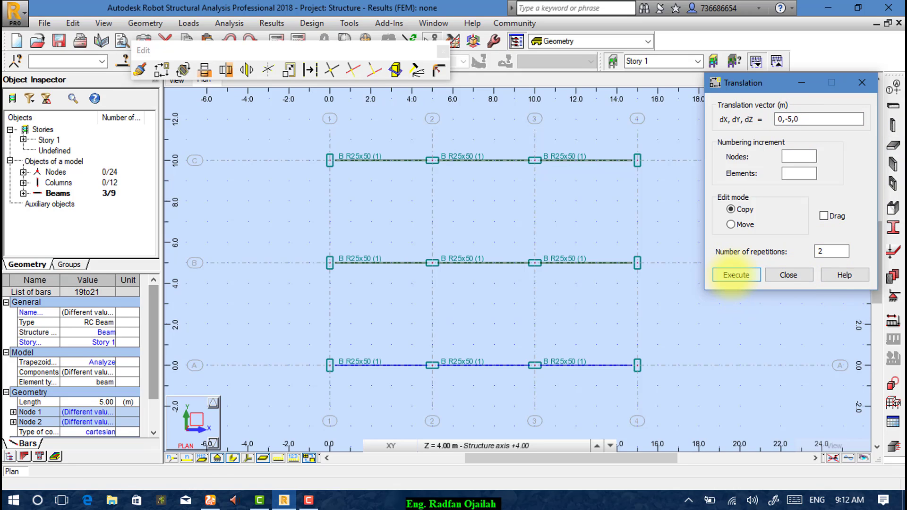
{"action": "left_click", "coordinate": [788, 275]}
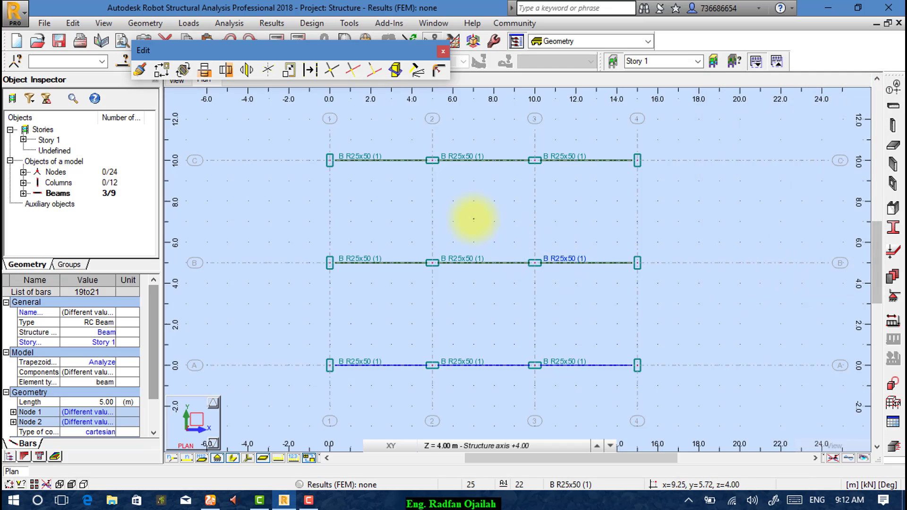
Draw two beams along gridline 1 from node (0, 10) through (0, 5) to (0, 0).
{"action": "left_click", "coordinate": [893, 107]}
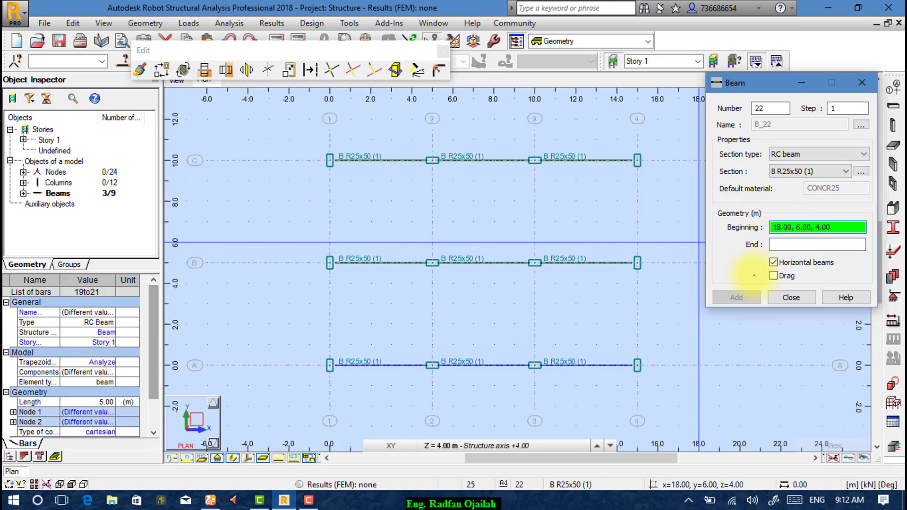
{"action": "left_click", "coordinate": [773, 276]}
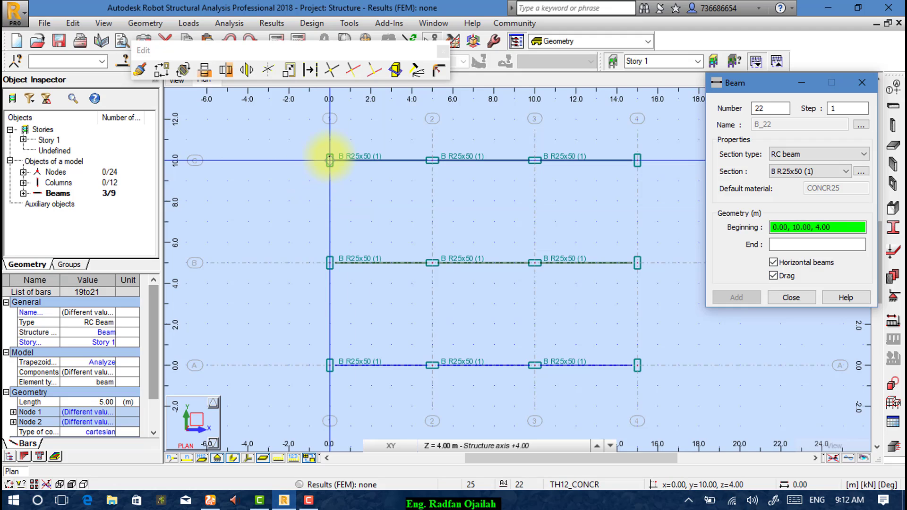
{"action": "left_click", "coordinate": [329, 159]}
{"action": "left_click", "coordinate": [329, 262]}
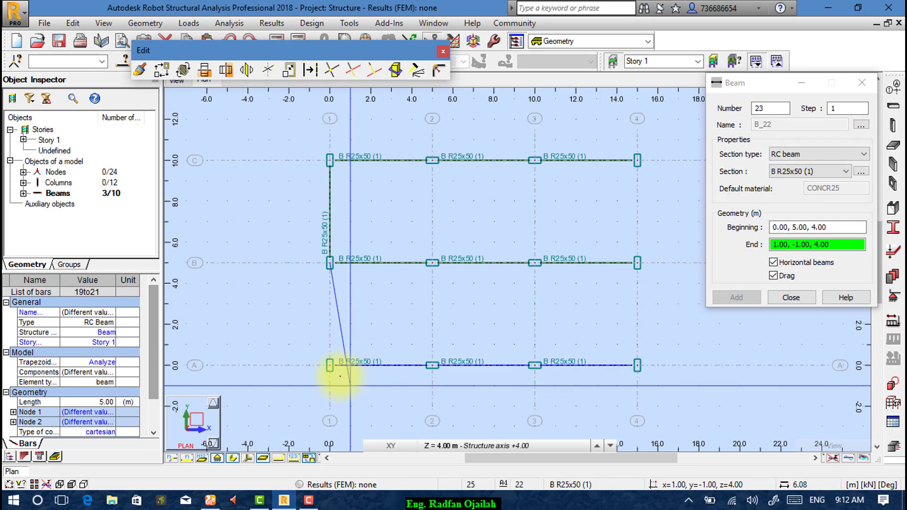
{"action": "left_click", "coordinate": [330, 365]}
{"action": "left_click", "coordinate": [330, 364]}
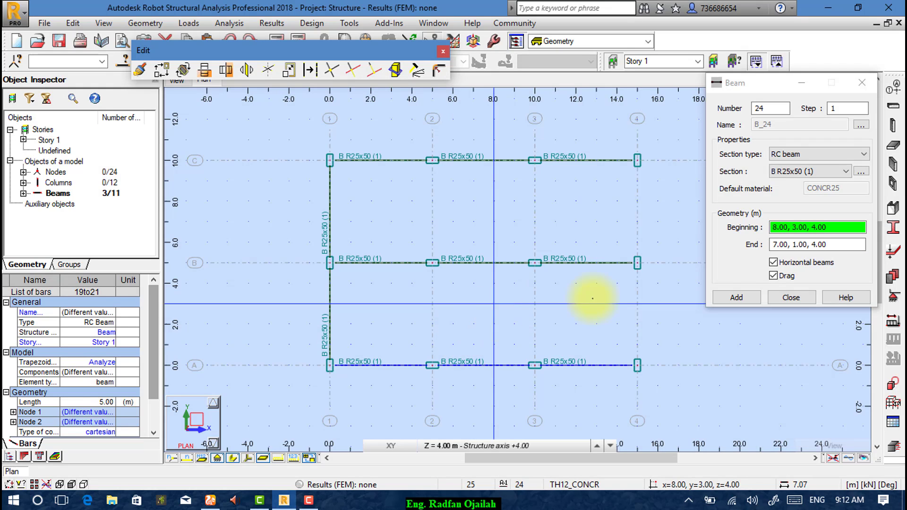
Finish beam drawing and select both gridline-1 beams (bars 22 and 23).
{"action": "left_click", "coordinate": [791, 297]}
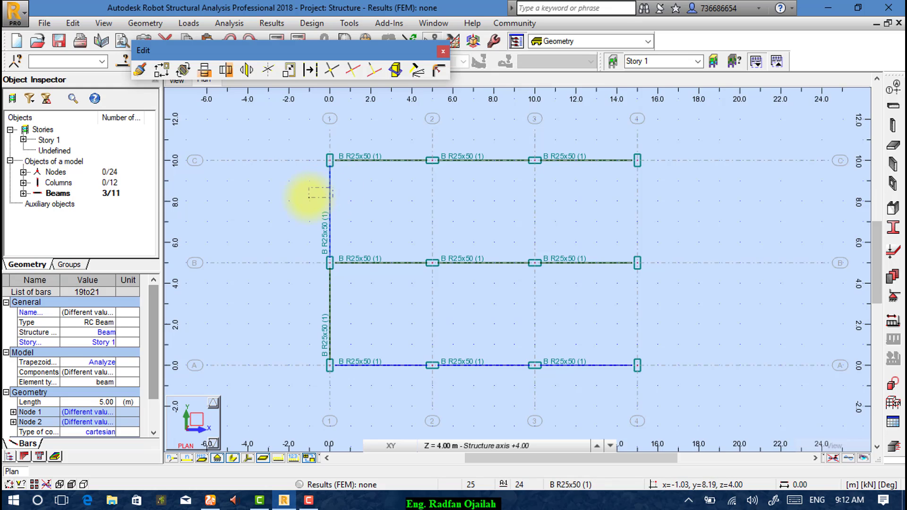
{"action": "left_click", "coordinate": [328, 213]}
{"action": "left_click", "coordinate": [328, 312], "text": "ctrl"}
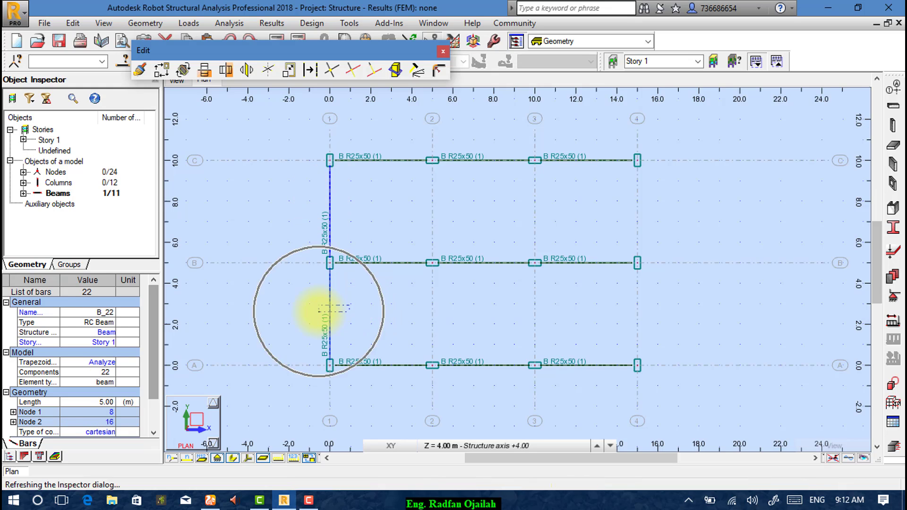
Copy the gridline-1 beams three times by vector 5,0,0 onto gridlines 2, 3 and 4.
{"action": "left_click", "coordinate": [204, 69]}
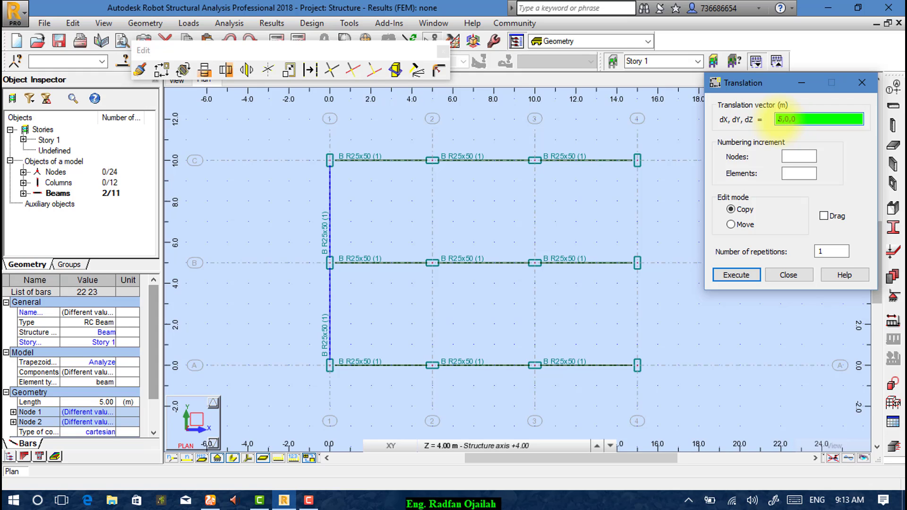
{"action": "left_click", "coordinate": [831, 252]}
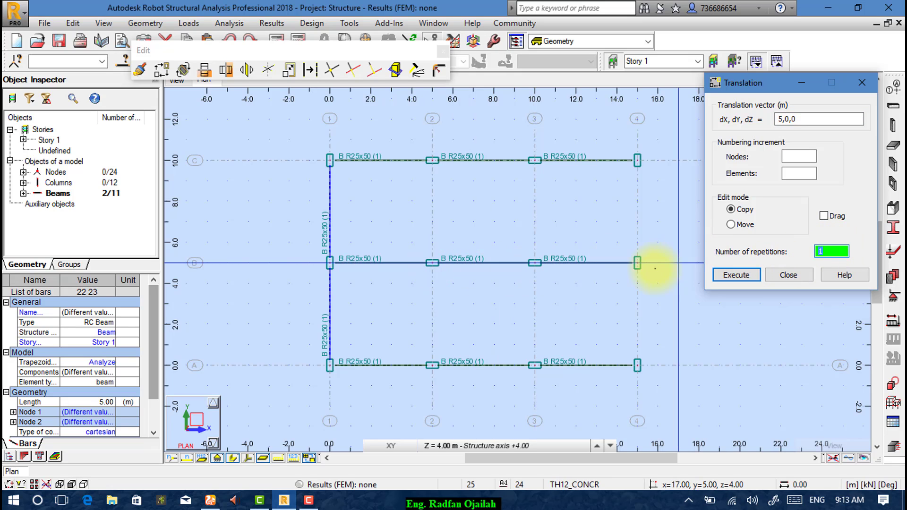
{"action": "type", "text": "3"}
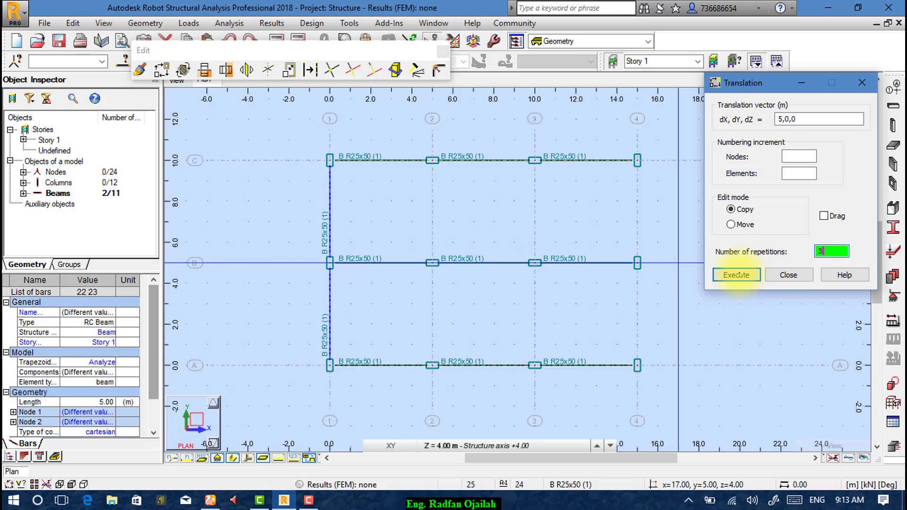
{"action": "left_click", "coordinate": [736, 276]}
{"action": "left_click", "coordinate": [788, 275]}
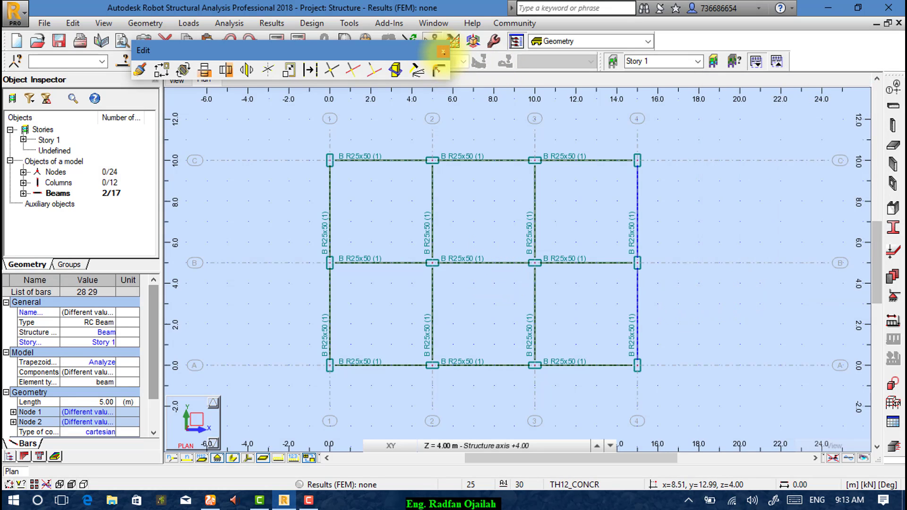
Dismiss the Edit toolbar, clear the selection, and view the finished frame in 3D.
{"action": "left_click", "coordinate": [443, 51]}
{"action": "left_click", "coordinate": [176, 80]}
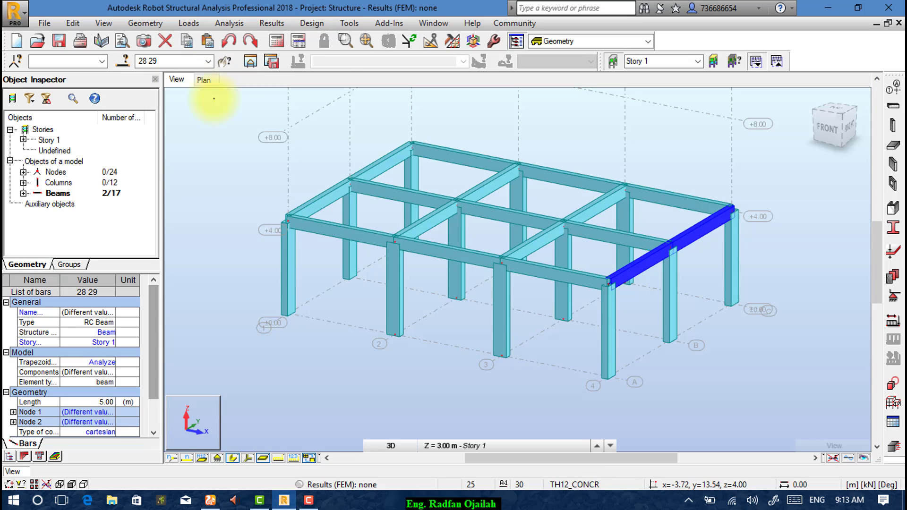
{"action": "left_click", "coordinate": [435, 346]}
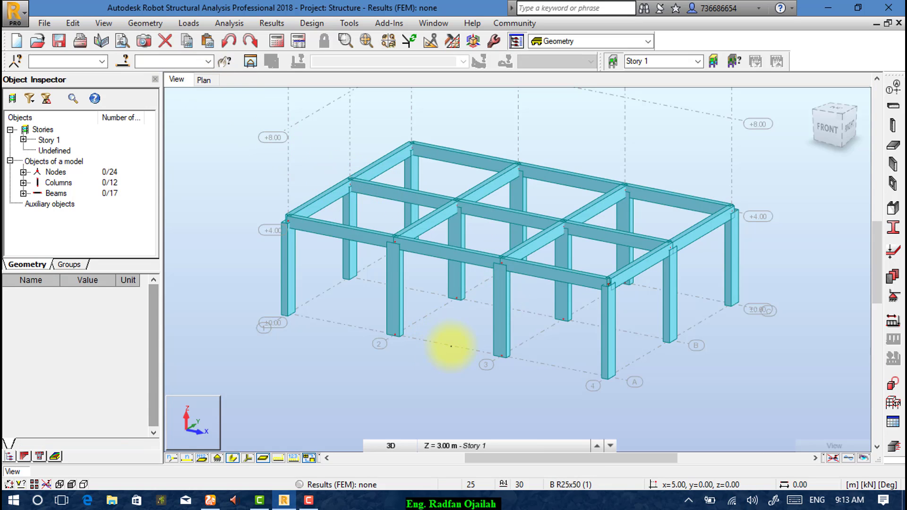
{"action": "scroll", "coordinate": [497, 199], "scroll_direction": "down", "scroll_amount": 2}
{"action": "scroll", "coordinate": [474, 291], "scroll_direction": "up", "scroll_amount": 4}
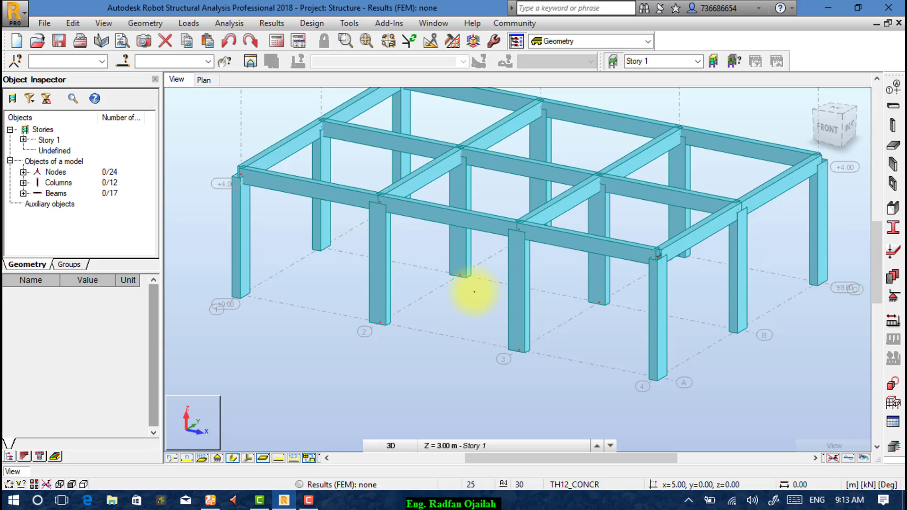
{"action": "scroll", "coordinate": [459, 258], "scroll_direction": "down", "scroll_amount": 1}
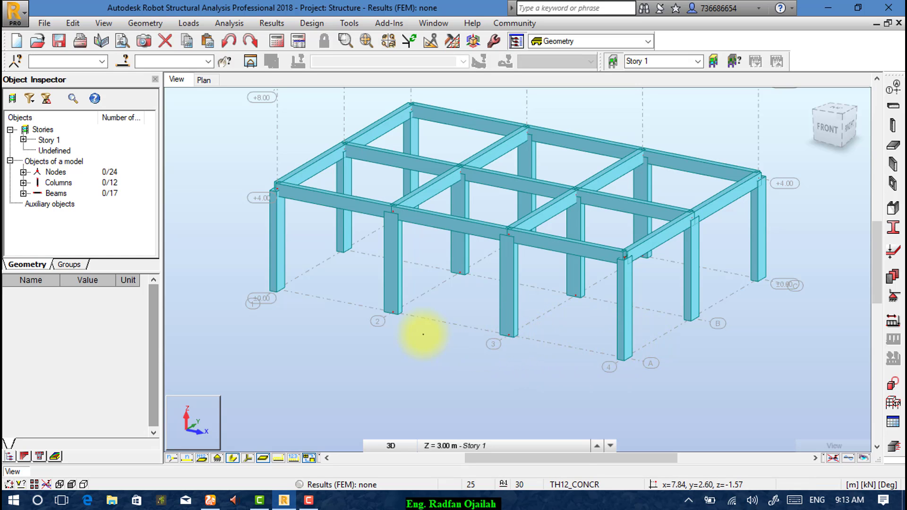
Select all twelve column base nodes in the plan view at the Base level.
{"action": "left_click", "coordinate": [204, 80]}
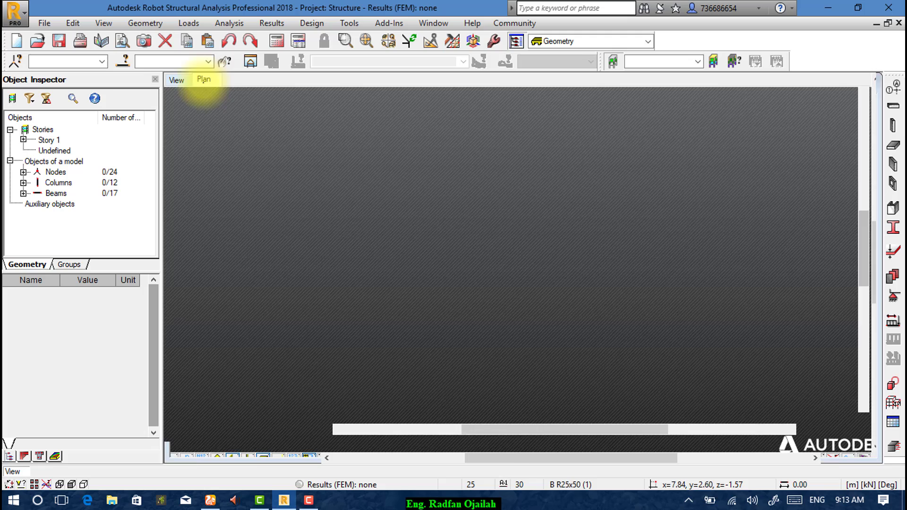
{"action": "left_click", "coordinate": [482, 446]}
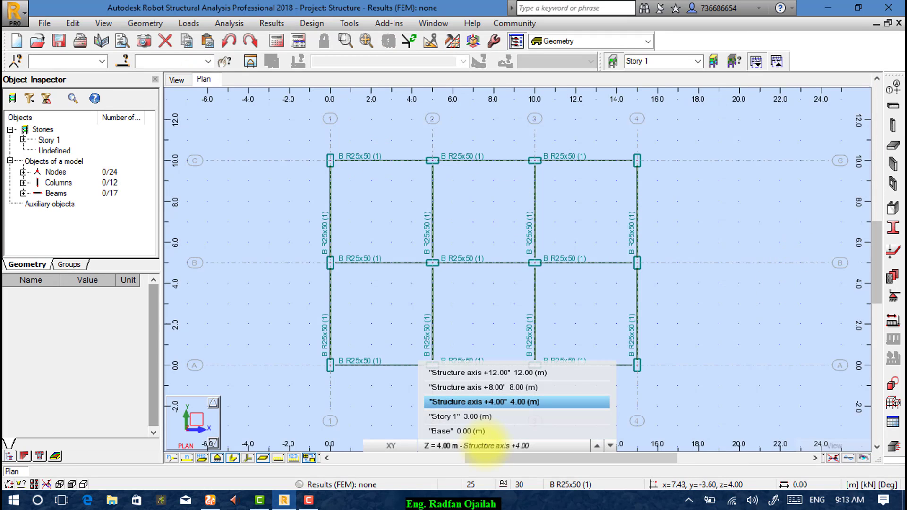
{"action": "left_click", "coordinate": [458, 431]}
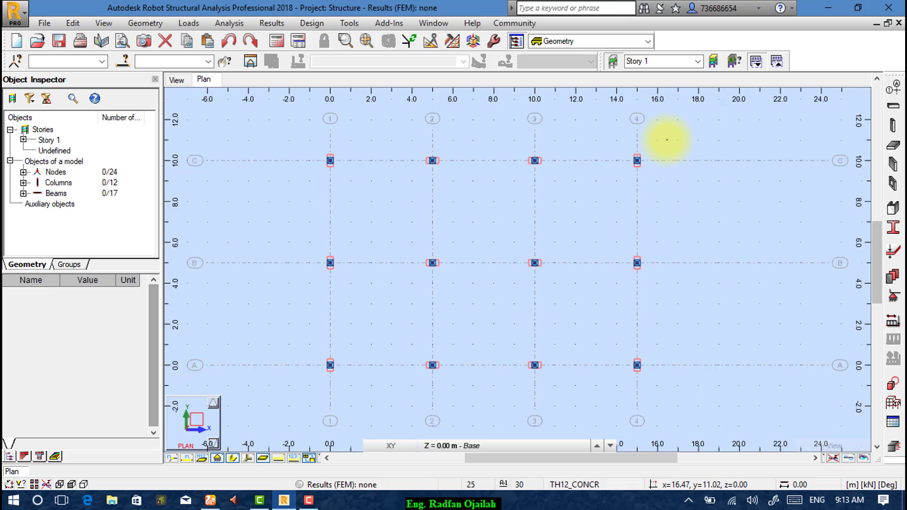
{"action": "left_click_drag", "start_coordinate": [668, 145], "coordinate": [277, 397]}
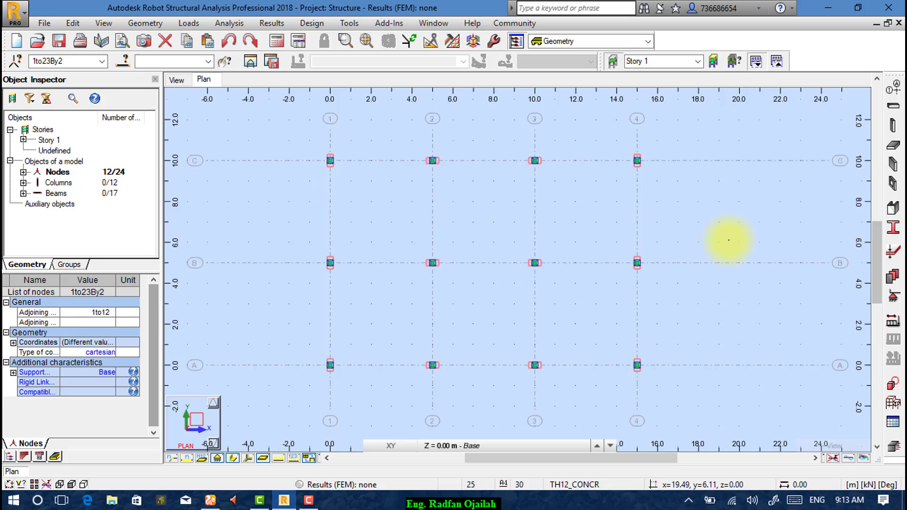
Assign the Fixed support type to the selected base nodes.
{"action": "left_click", "coordinate": [894, 298]}
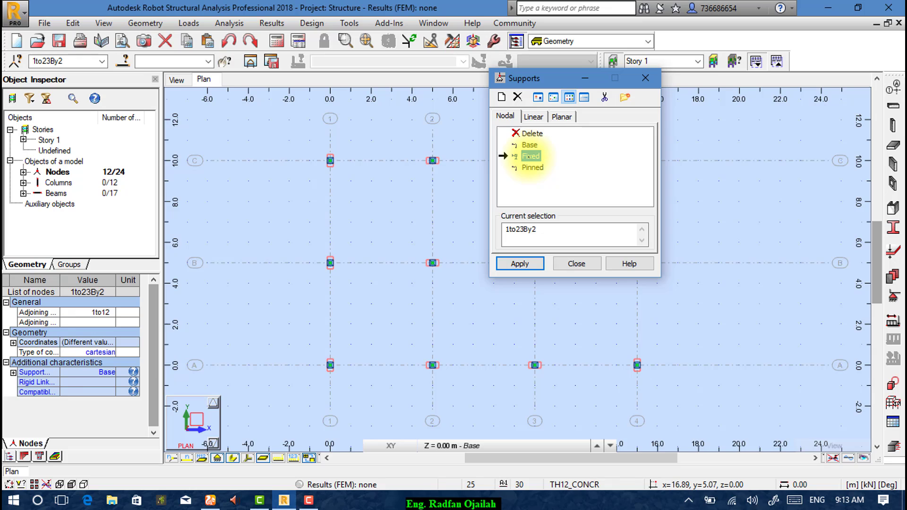
{"action": "double_click", "coordinate": [530, 156]}
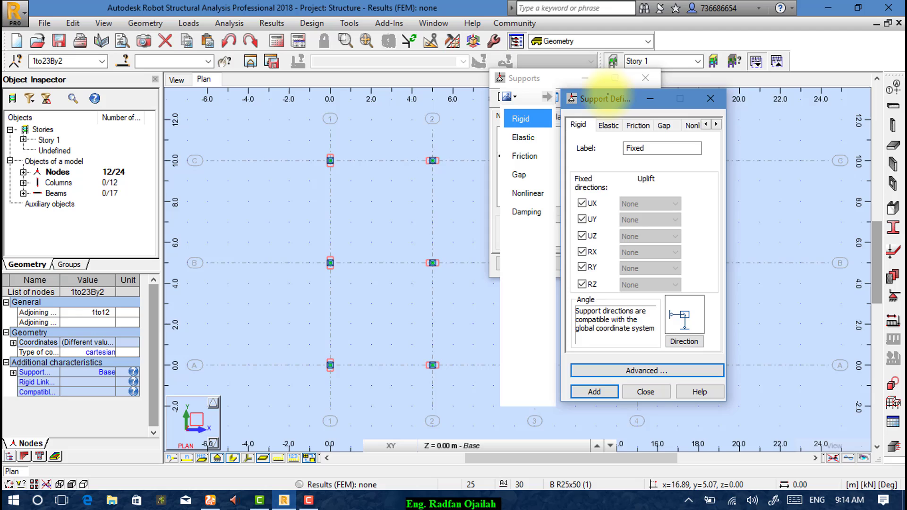
{"action": "left_click_drag", "start_coordinate": [624, 98], "coordinate": [709, 63]}
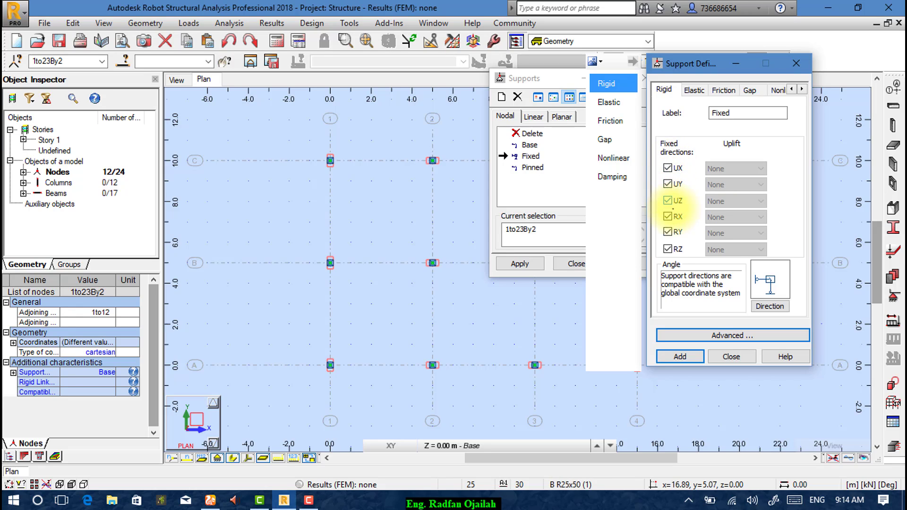
{"action": "left_click", "coordinate": [679, 357]}
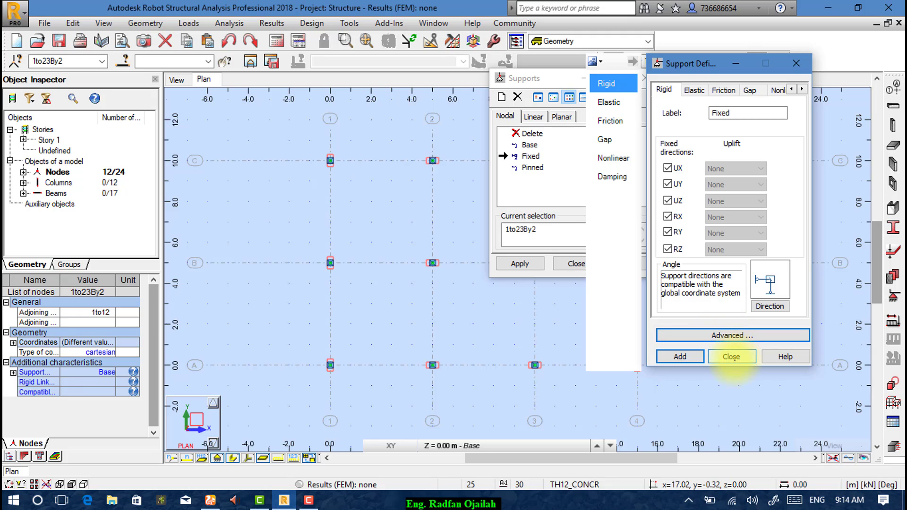
{"action": "left_click", "coordinate": [731, 357]}
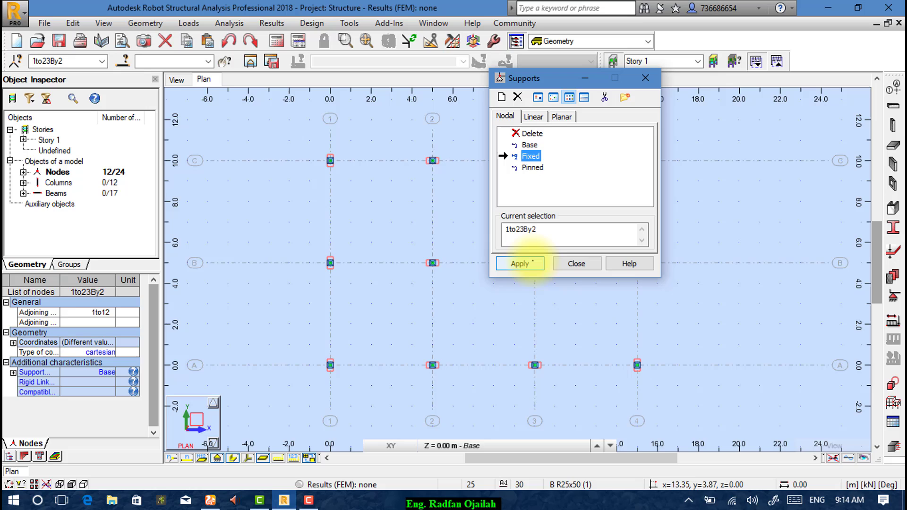
{"action": "left_click", "coordinate": [519, 264]}
{"action": "left_click", "coordinate": [577, 264]}
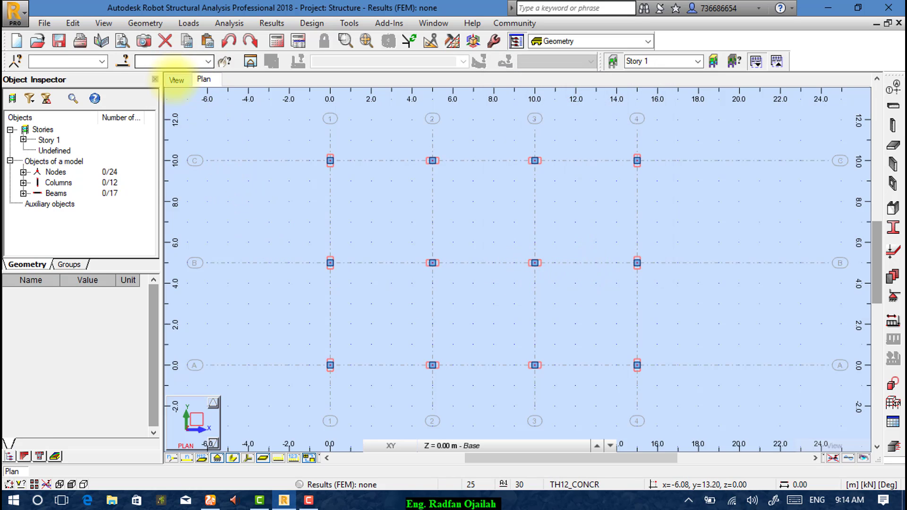
Show the 3D frame with supports displayed, toggling section shapes off and back on.
{"action": "left_click", "coordinate": [176, 80]}
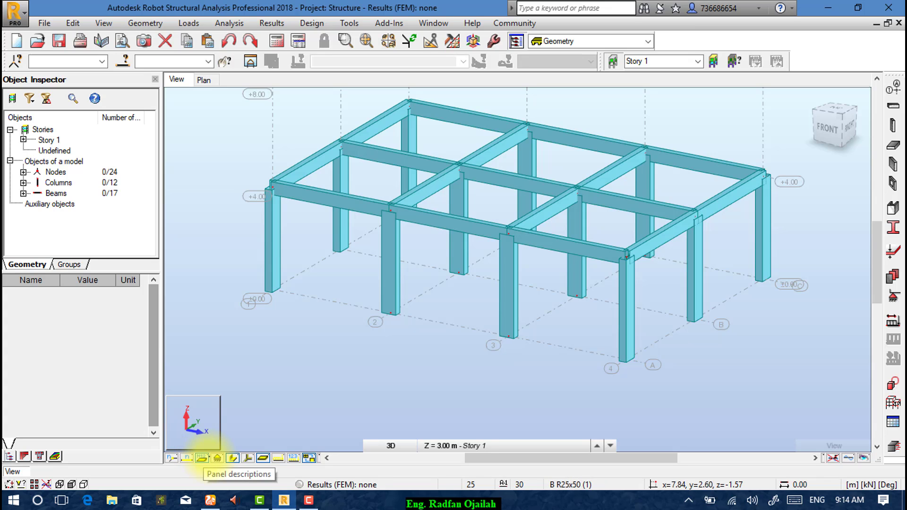
{"action": "left_click", "coordinate": [213, 459]}
{"action": "scroll", "coordinate": [646, 346], "scroll_direction": "up", "scroll_amount": 5}
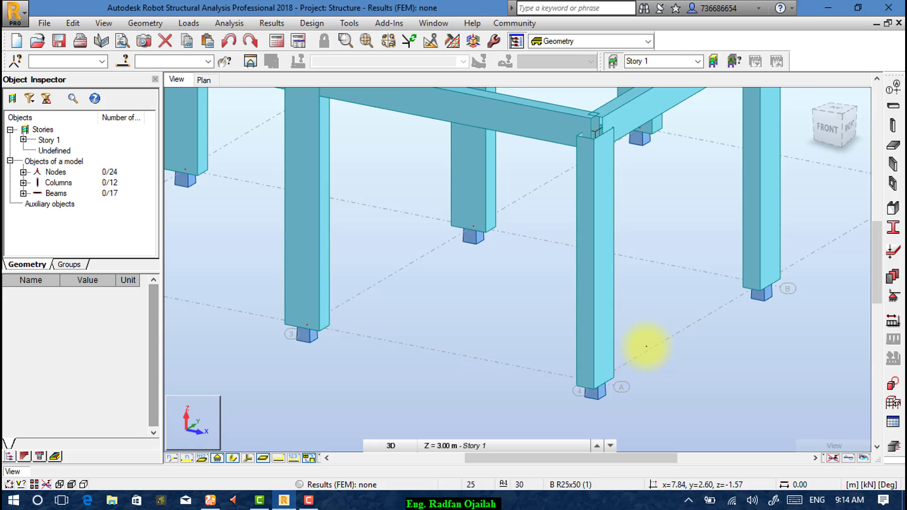
{"action": "scroll", "coordinate": [681, 305], "scroll_direction": "down", "scroll_amount": 5}
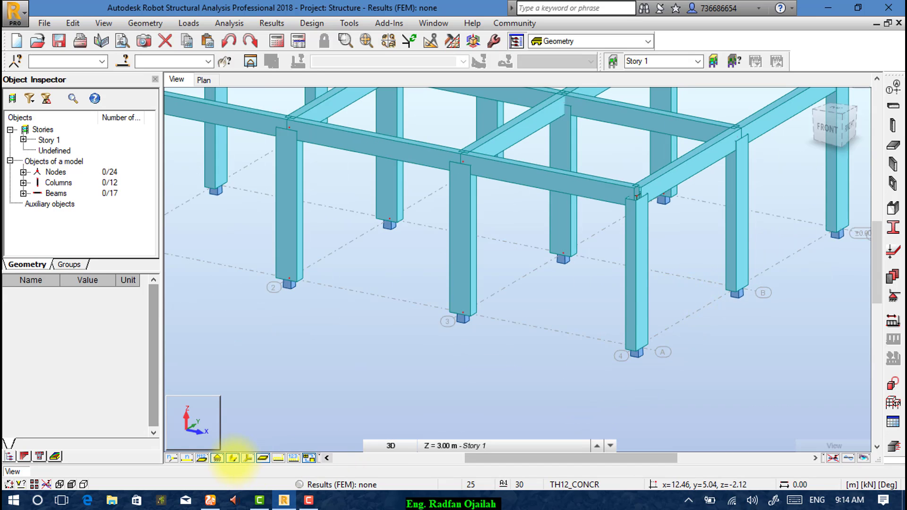
{"action": "left_click", "coordinate": [233, 458]}
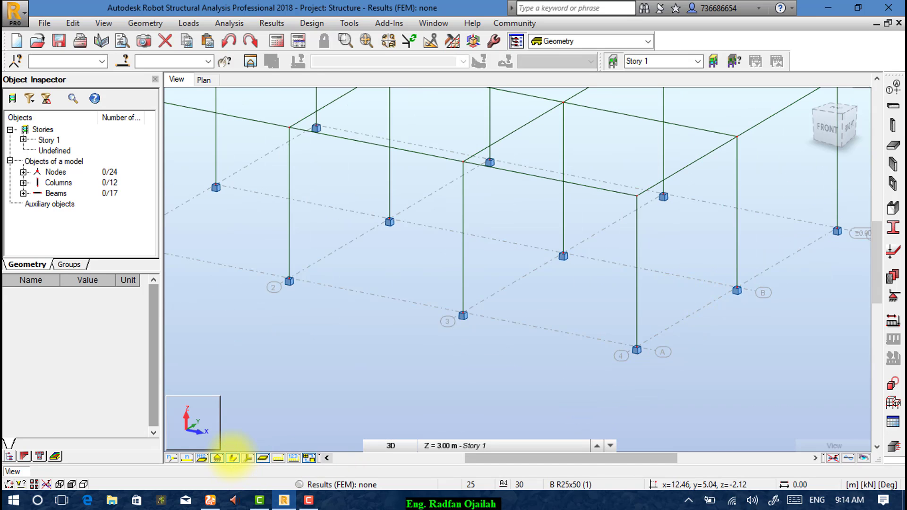
{"action": "scroll", "coordinate": [560, 298], "scroll_direction": "down", "scroll_amount": 3}
{"action": "scroll", "coordinate": [673, 305], "scroll_direction": "down", "scroll_amount": 2}
{"action": "scroll", "coordinate": [688, 306], "scroll_direction": "down", "scroll_amount": 2}
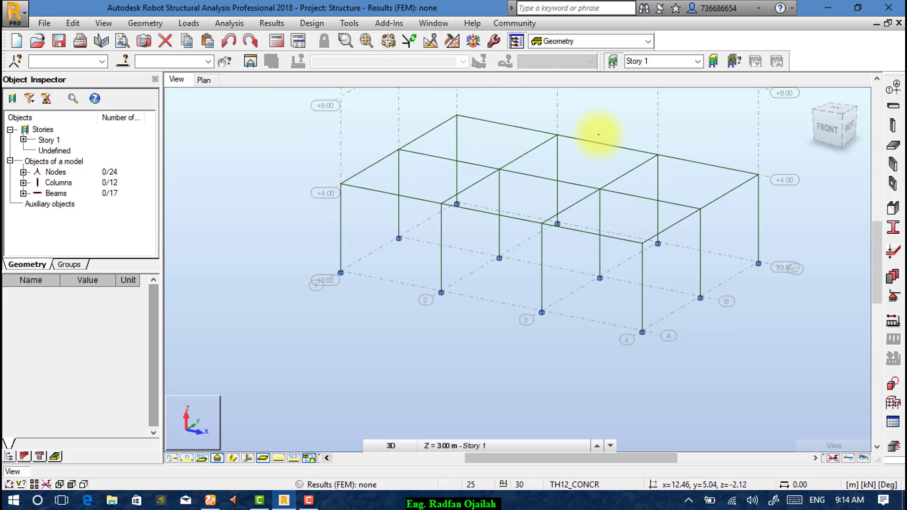
{"action": "scroll", "coordinate": [600, 131], "scroll_direction": "up", "scroll_amount": 2}
{"action": "scroll", "coordinate": [235, 440], "scroll_direction": "down", "scroll_amount": 1}
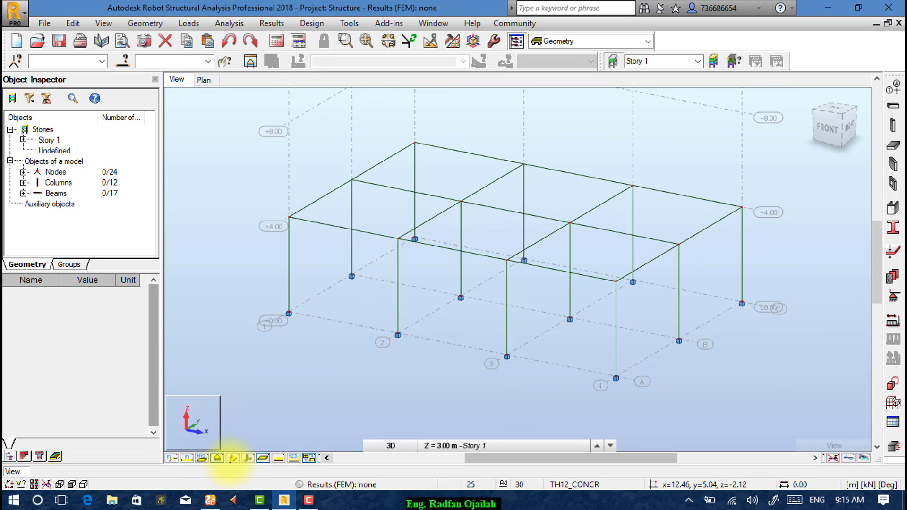
{"action": "left_click", "coordinate": [234, 459]}
{"action": "scroll", "coordinate": [349, 330], "scroll_direction": "down", "scroll_amount": 2}
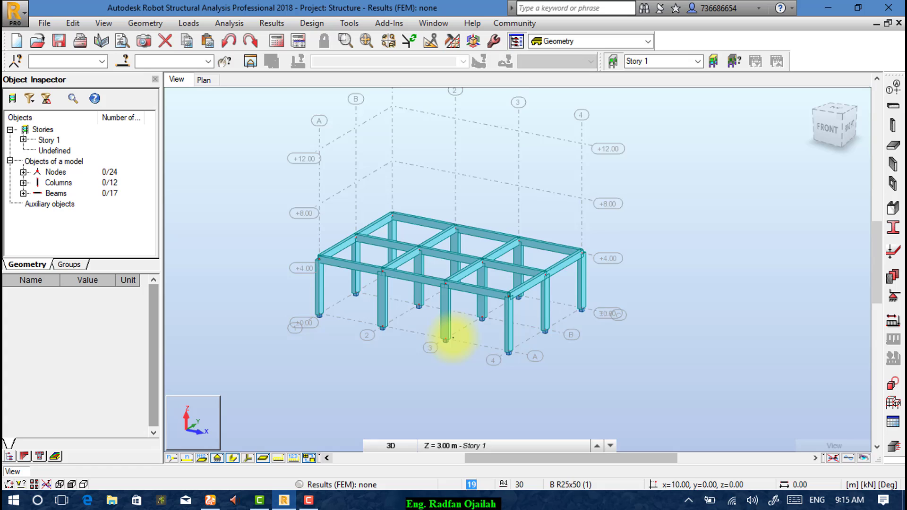